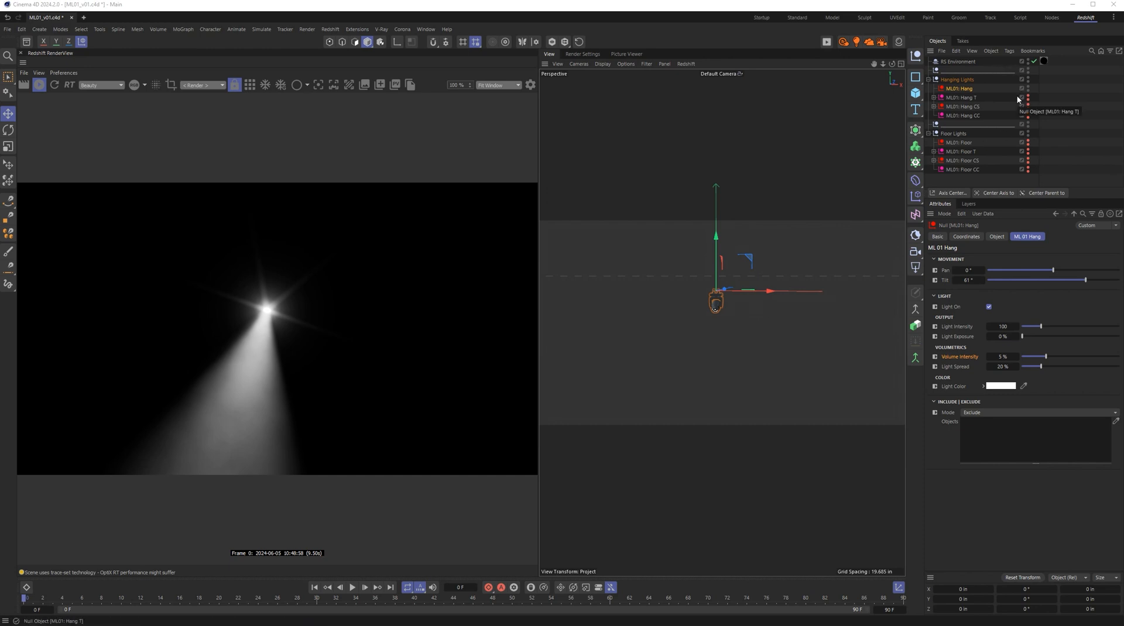
# Step: Collapse the Floor Lights group and review the RS Environment object's volume scattering settings and where that object type is created
pyautogui.click(928, 134)
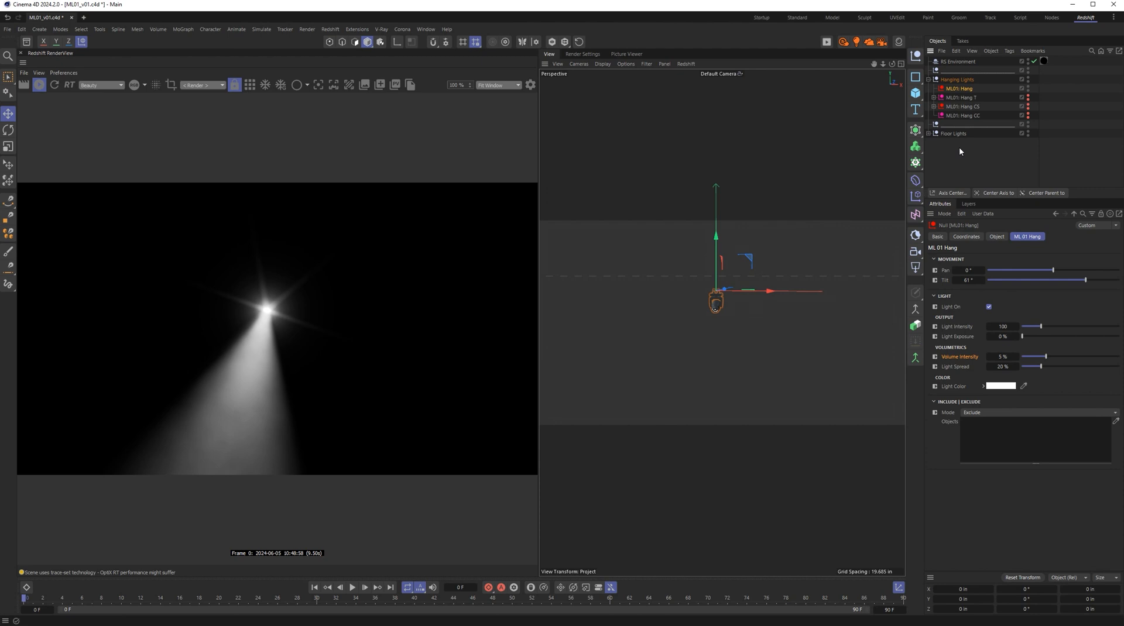
pyautogui.click(958, 62)
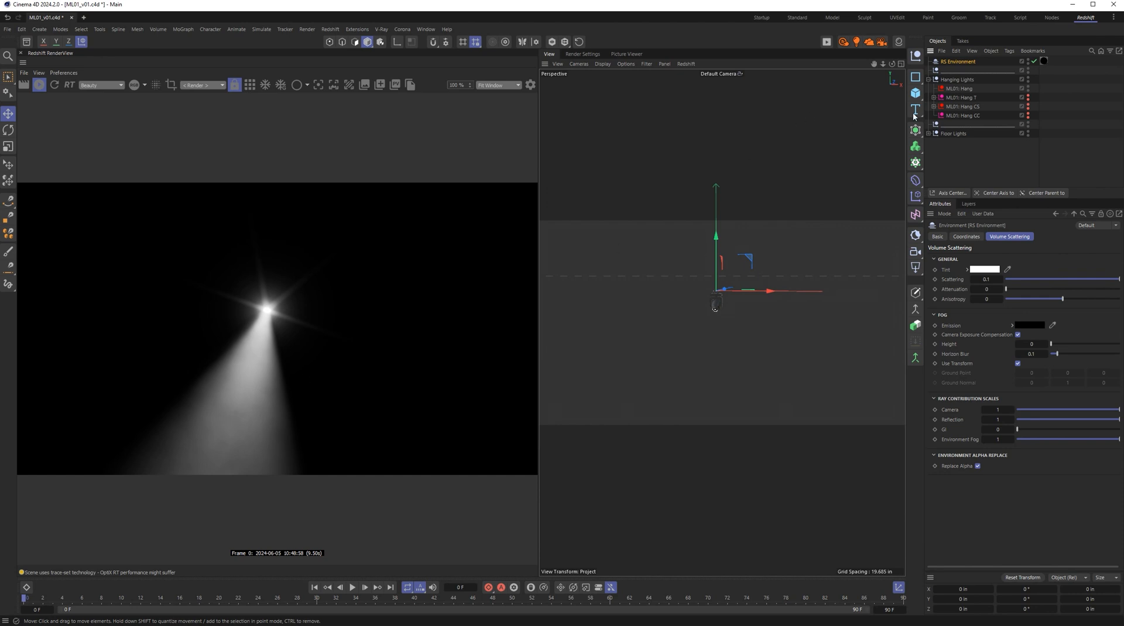
pyautogui.click(39, 29)
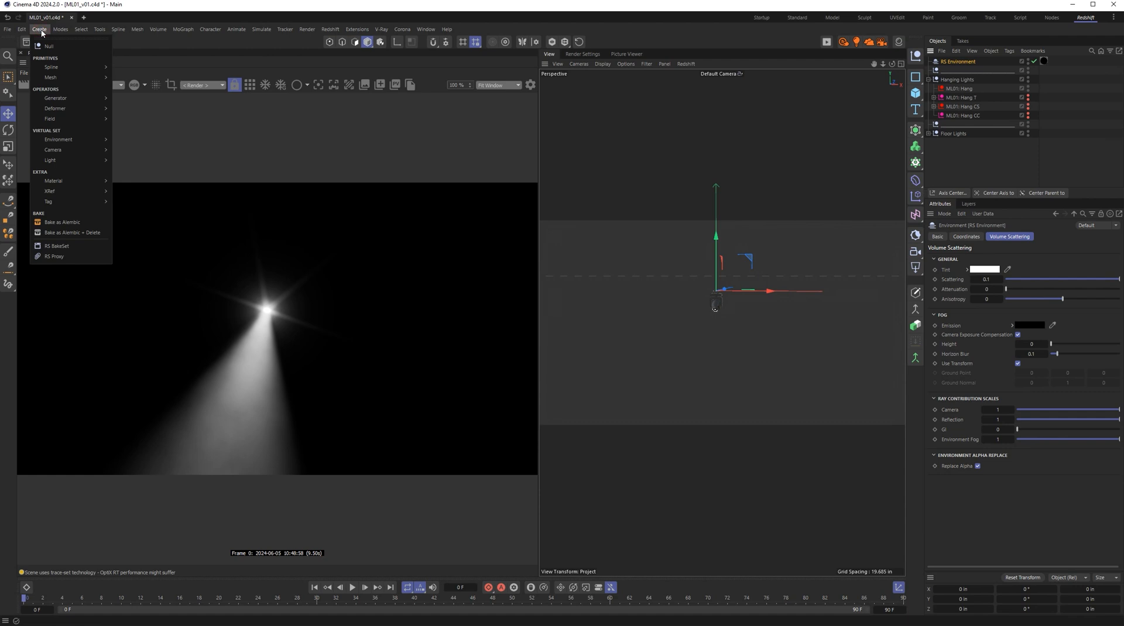
pyautogui.moveTo(61, 141)
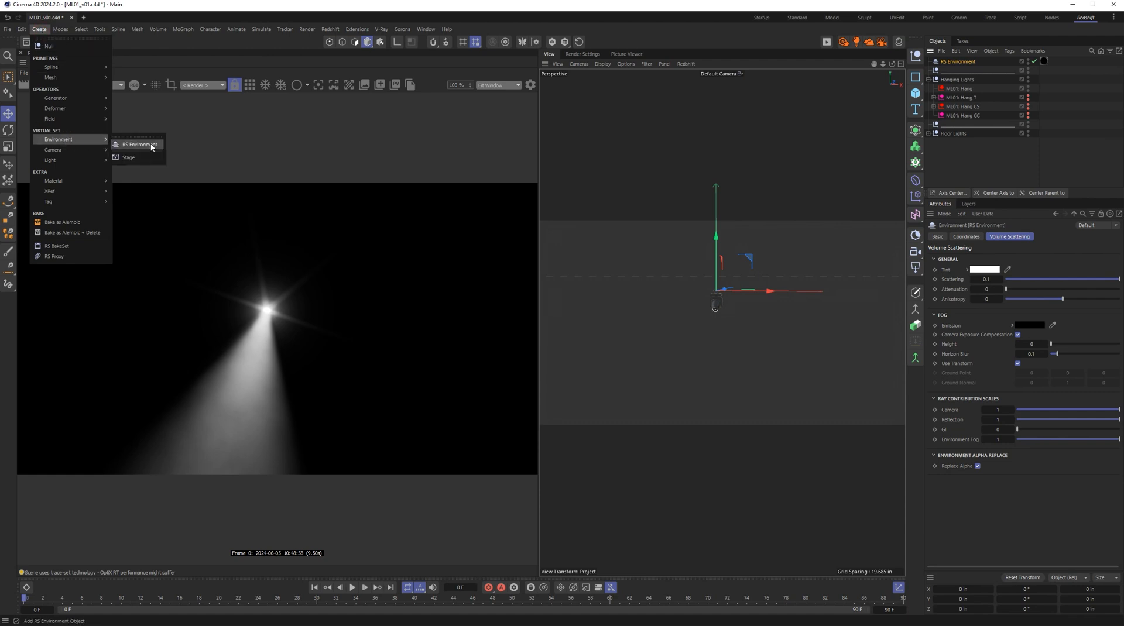
pyautogui.click(46, 31)
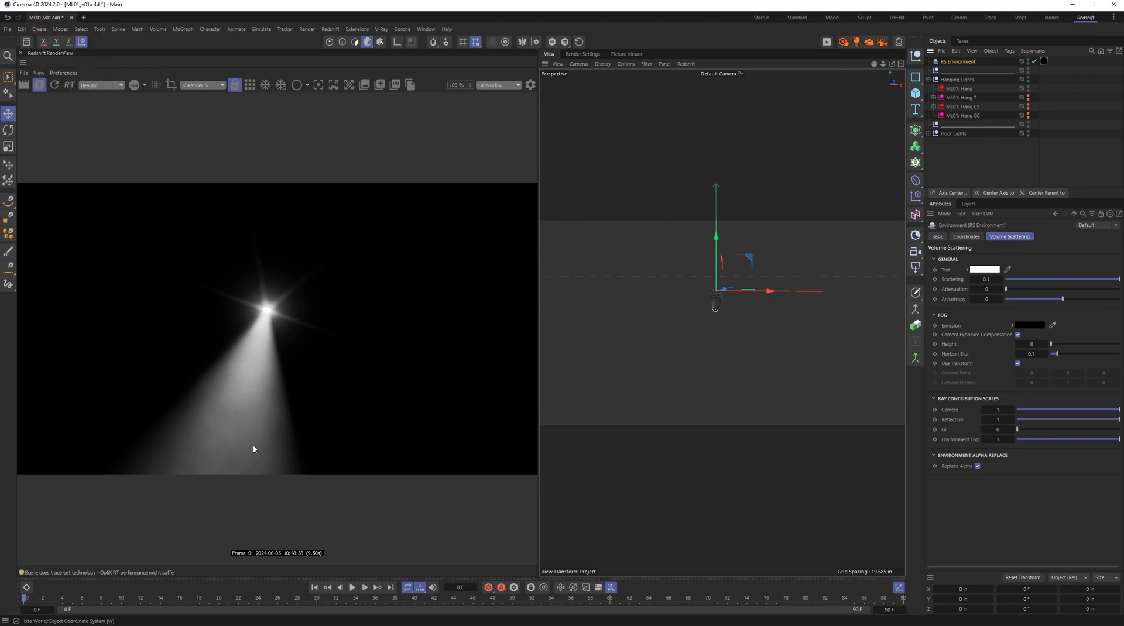
# Step: Inspect the EA Fog Noise material assigned to the RS Environment object
pyautogui.click(1043, 61)
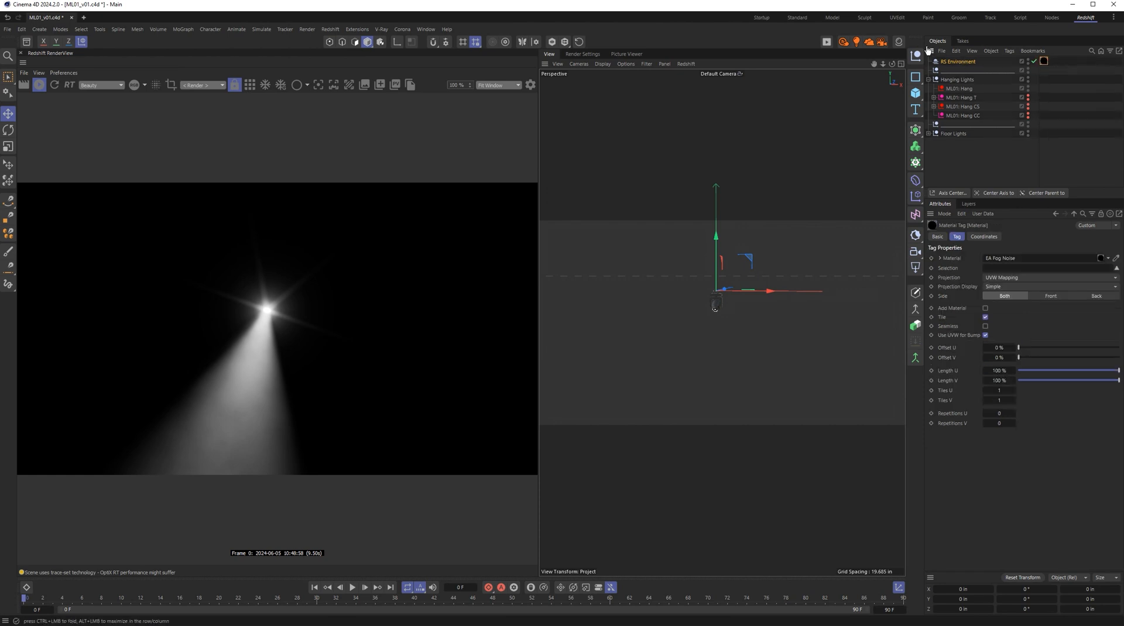
pyautogui.click(899, 42)
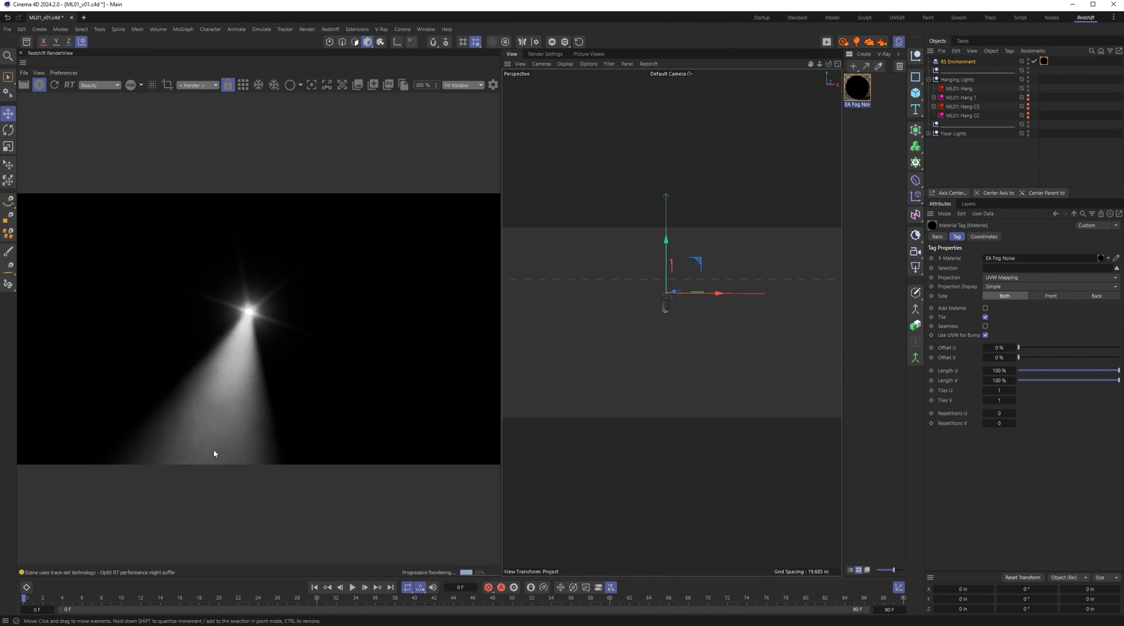
pyautogui.click(899, 43)
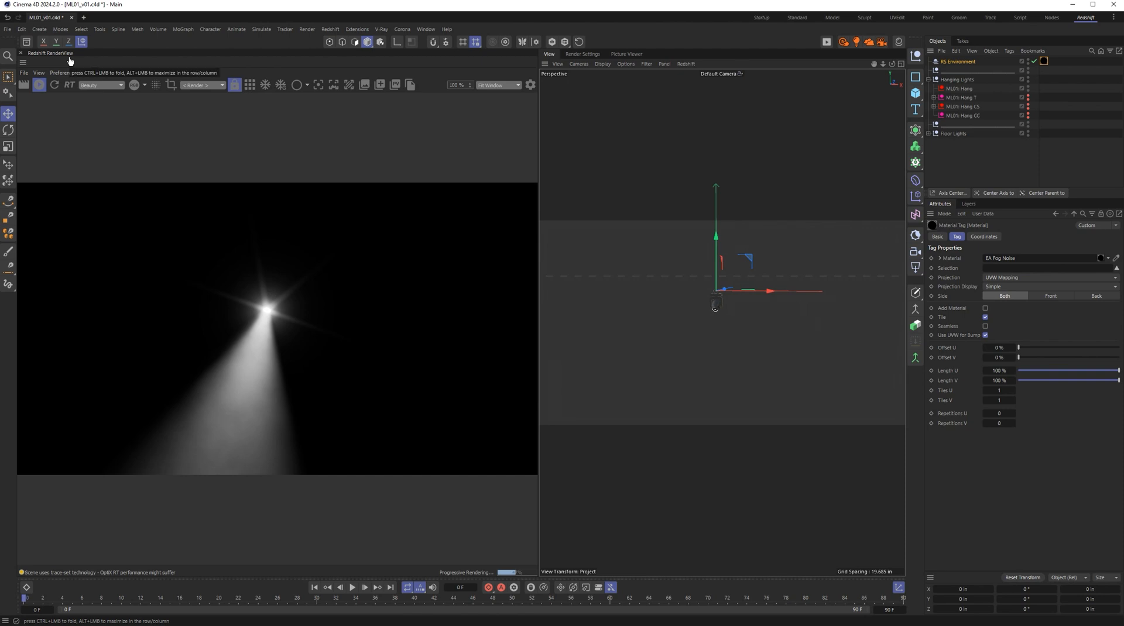
# Step: Examine the Bloom and Streak post-effect settings of the Redshift render view
pyautogui.click(529, 87)
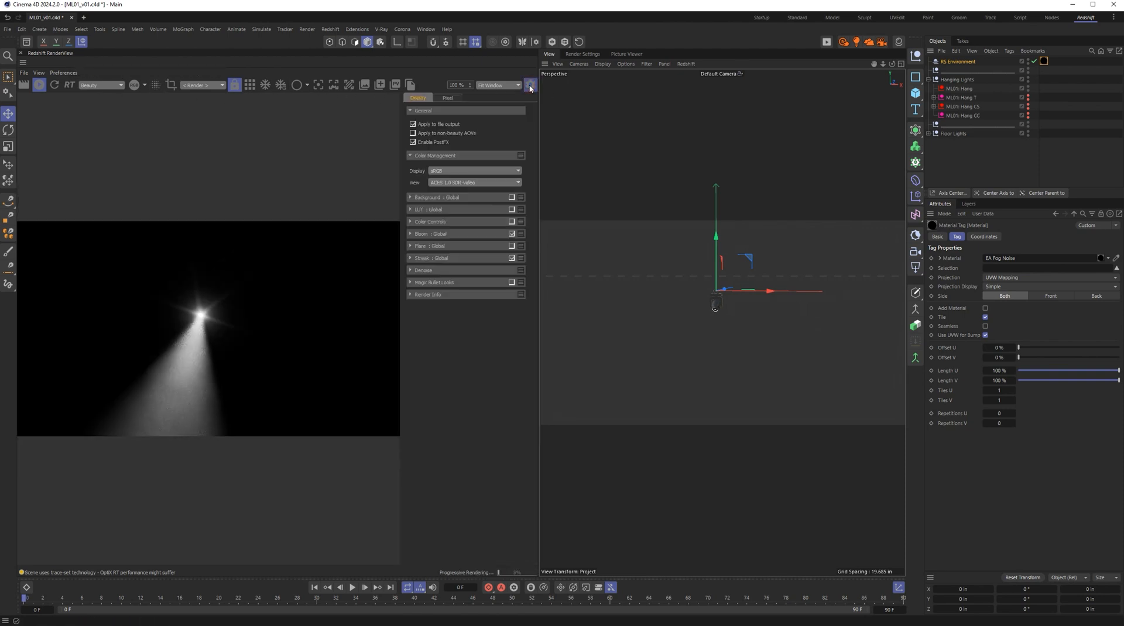
pyautogui.click(410, 234)
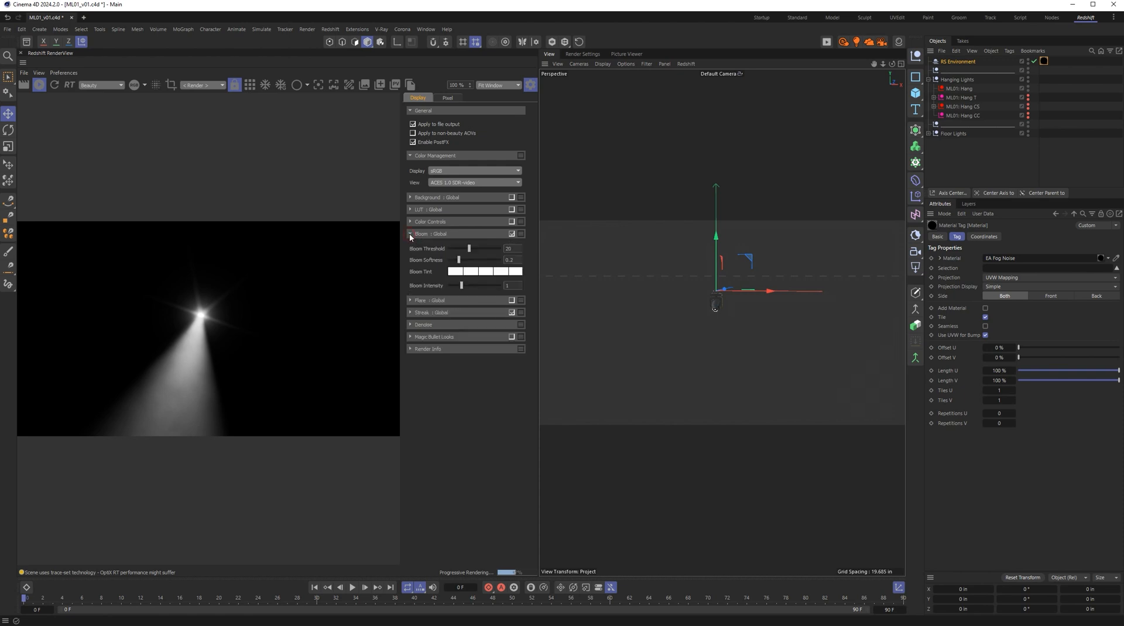
pyautogui.click(410, 313)
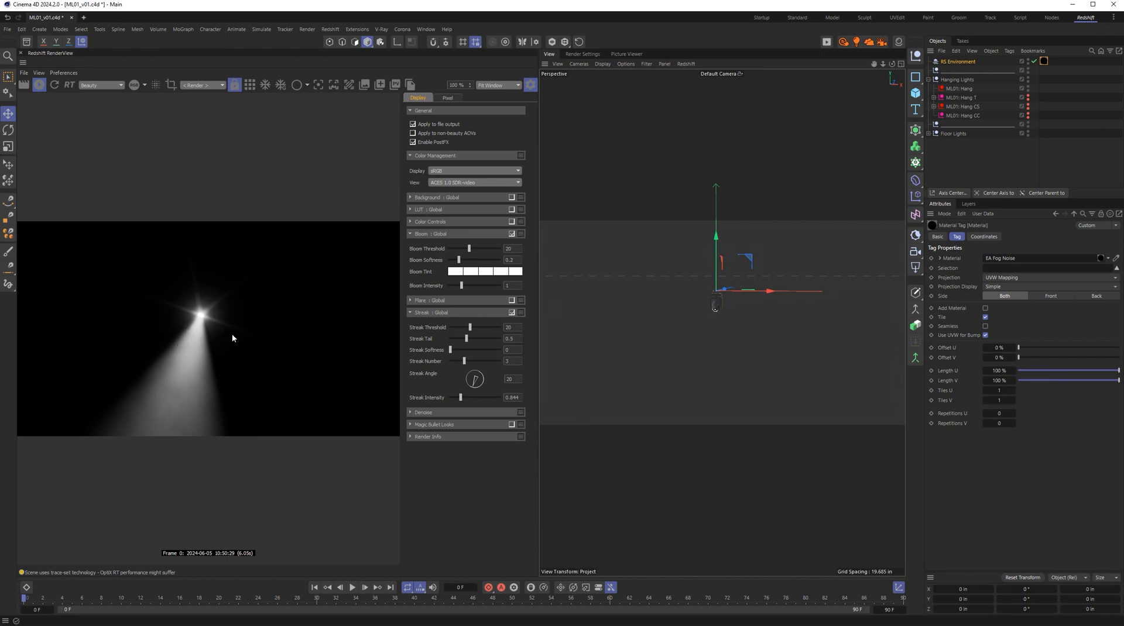
pyautogui.moveTo(461, 400)
pyautogui.mouseDown()
pyautogui.moveTo(500, 403)
pyautogui.moveTo(461, 401)
pyautogui.mouseUp()
pyautogui.click(530, 85)
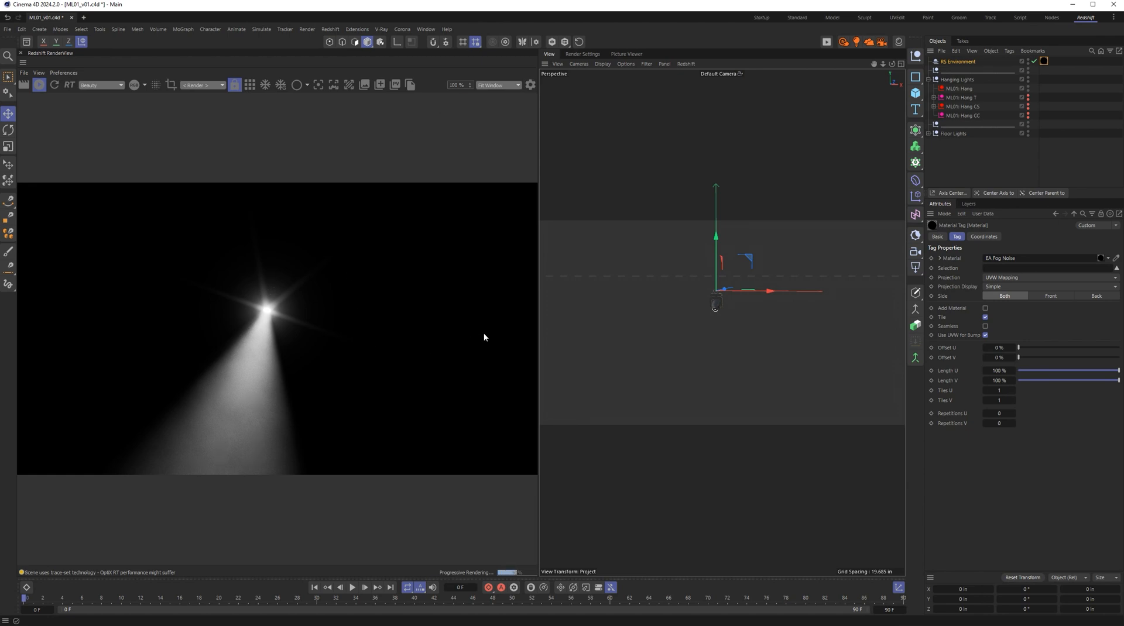
# Step: Aim the ML01 Hang light by setting its Tilt to 54° and its Pan to -28°
pyautogui.click(715, 302)
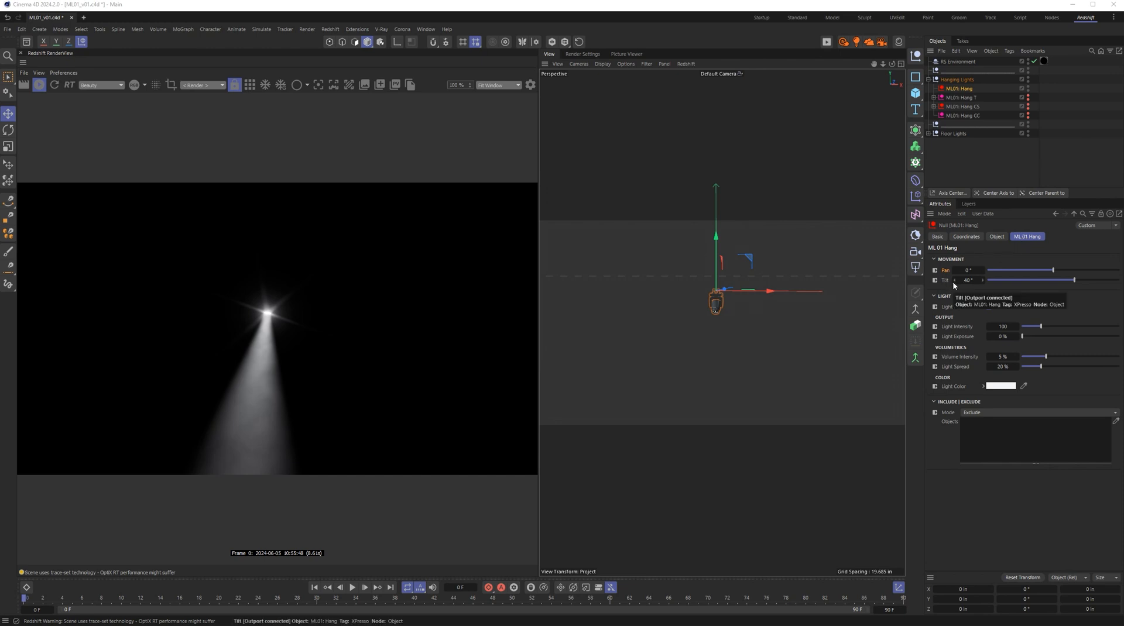
pyautogui.moveTo(1074, 280)
pyautogui.mouseDown()
pyautogui.moveTo(1016, 281)
pyautogui.moveTo(1082, 283)
pyautogui.mouseUp()
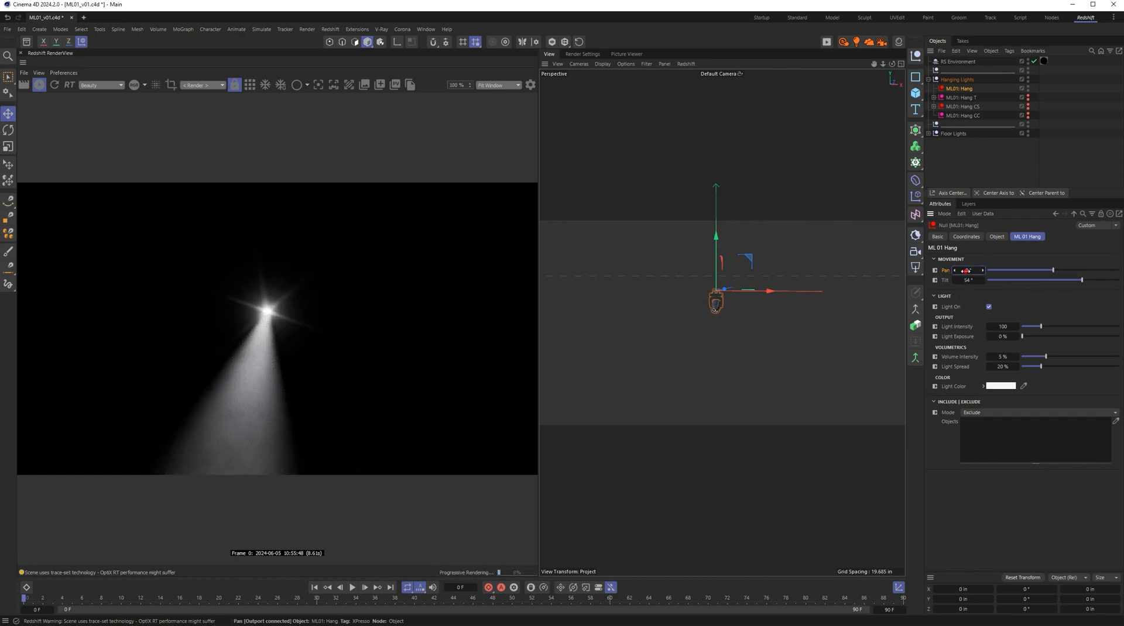
pyautogui.moveTo(964, 270); pyautogui.dragTo(963, 270)
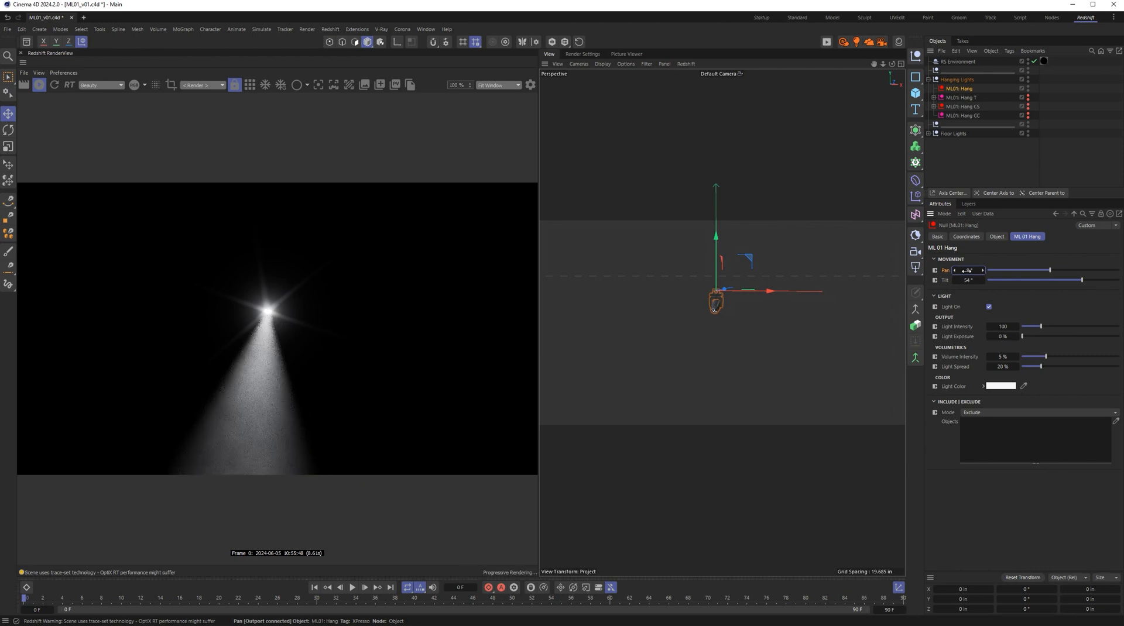
pyautogui.click(964, 270)
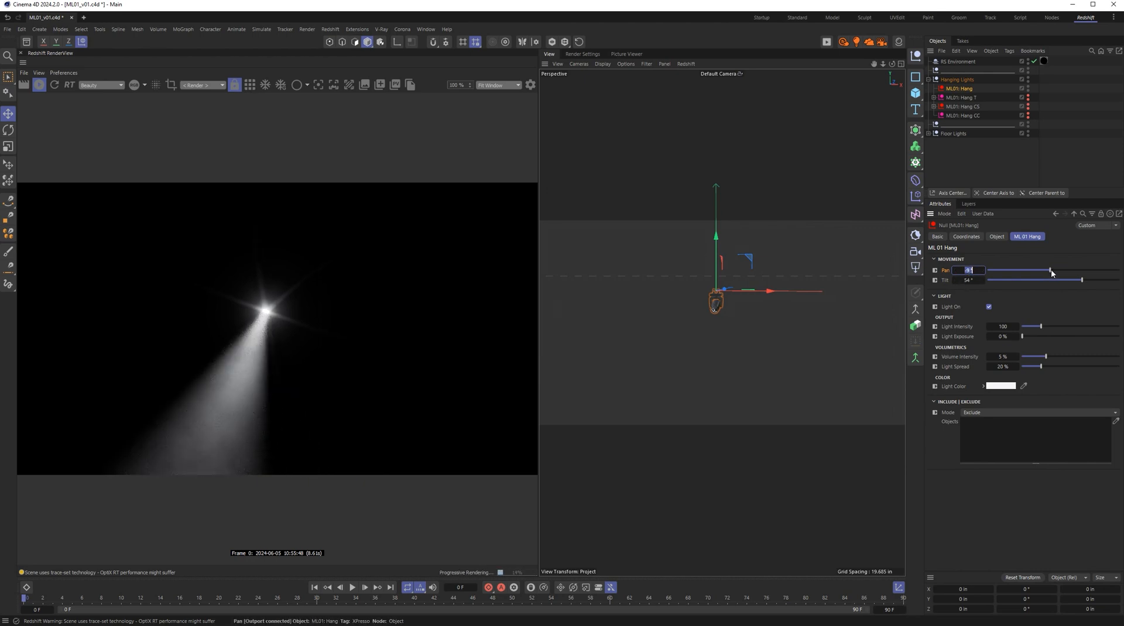
pyautogui.moveTo(1051, 270)
pyautogui.mouseDown()
pyautogui.moveTo(1025, 270)
pyautogui.moveTo(1079, 271)
pyautogui.moveTo(1042, 270)
pyautogui.mouseUp()
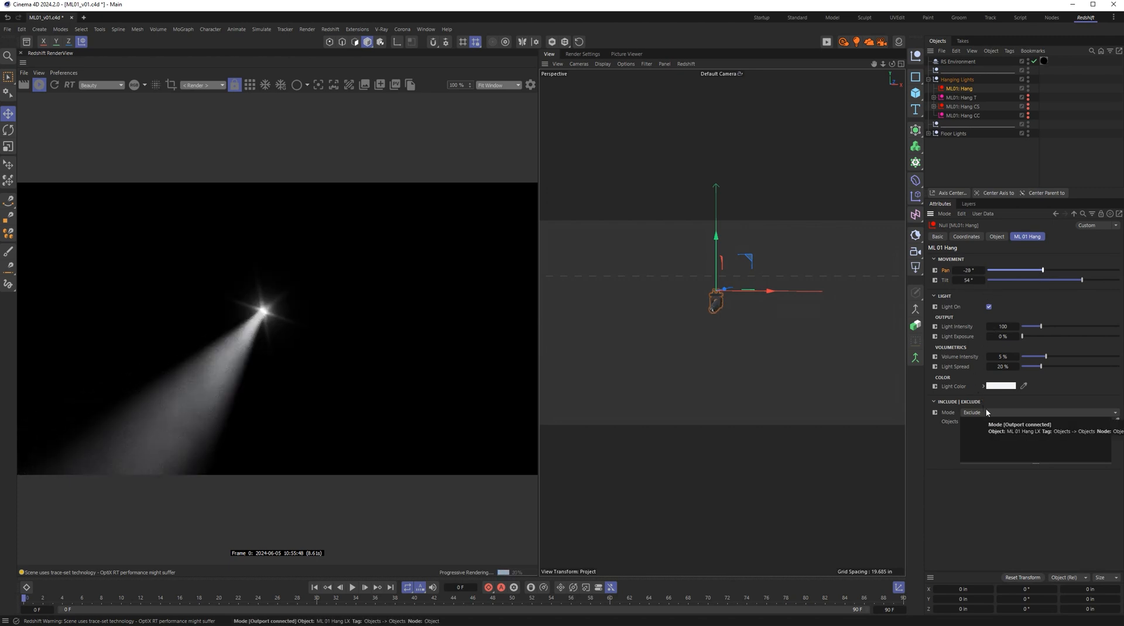
# Step: Toggle the ML01 Hang light off and on, and raise its Light Intensity to 256
pyautogui.click(989, 307)
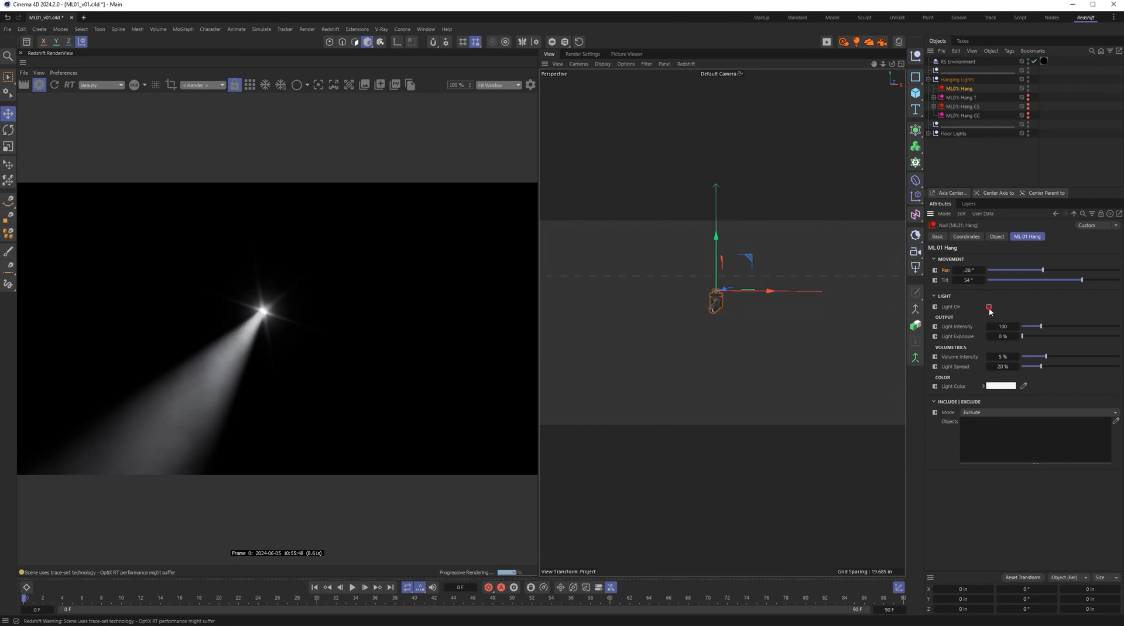
pyautogui.click(989, 307)
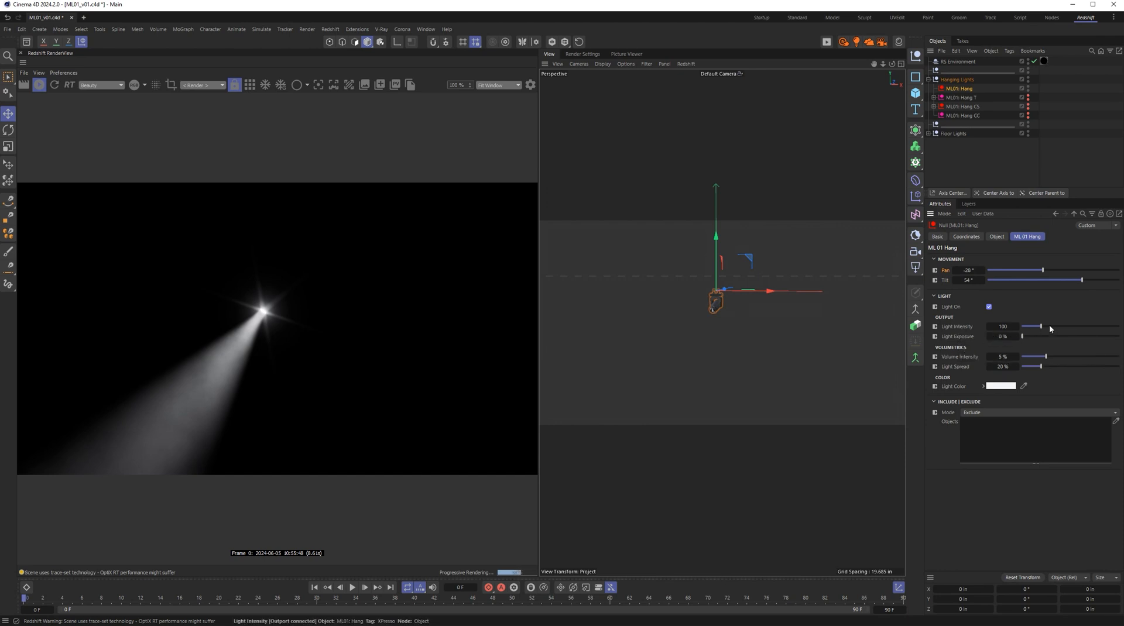
pyautogui.moveTo(1042, 328); pyautogui.dragTo(1019, 339)
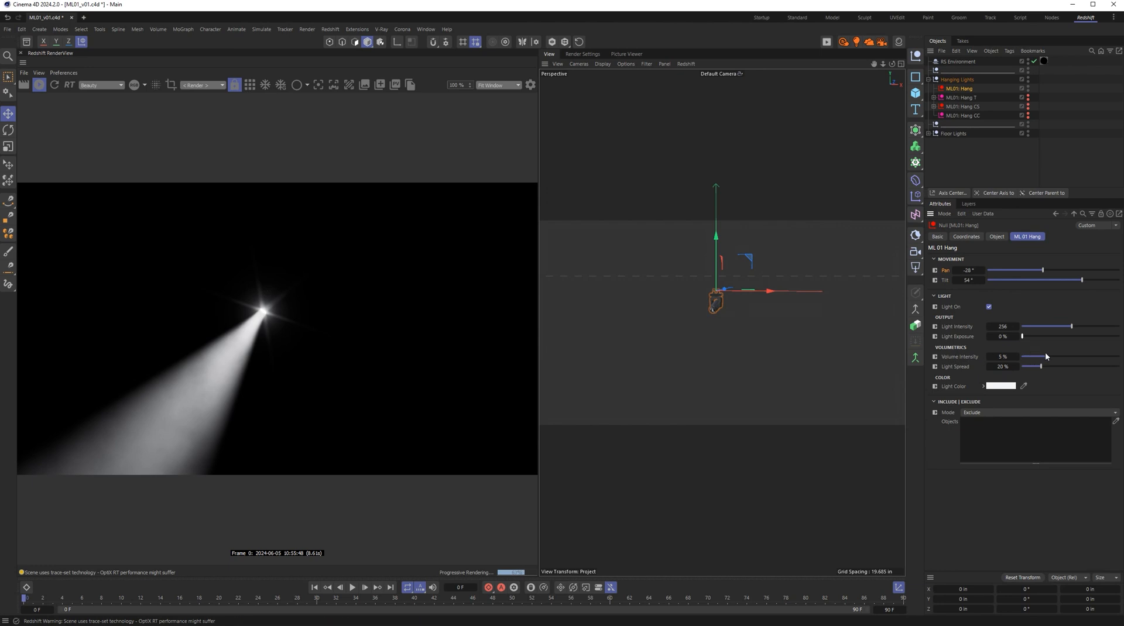
# Step: Set the ML01 Hang light's Volume Intensity to 0.9% and its Light Spread to 29%
pyautogui.moveTo(1046, 356)
pyautogui.mouseDown()
pyautogui.moveTo(1025, 359)
pyautogui.moveTo(1084, 358)
pyautogui.moveTo(1026, 358)
pyautogui.mouseUp()
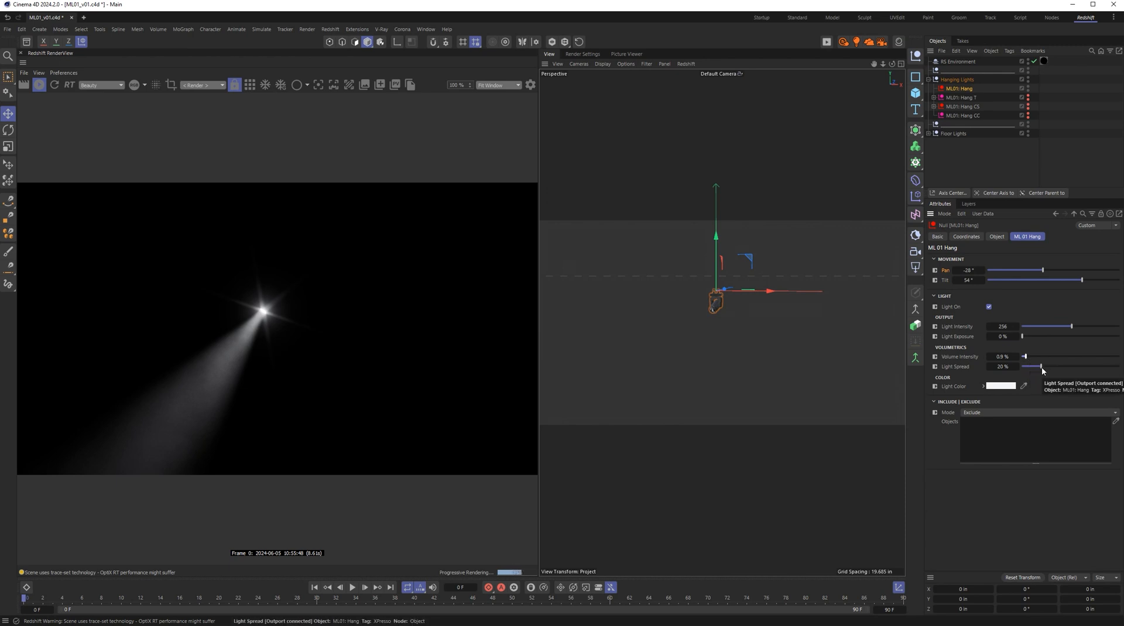
pyautogui.moveTo(1042, 370); pyautogui.dragTo(1025, 370)
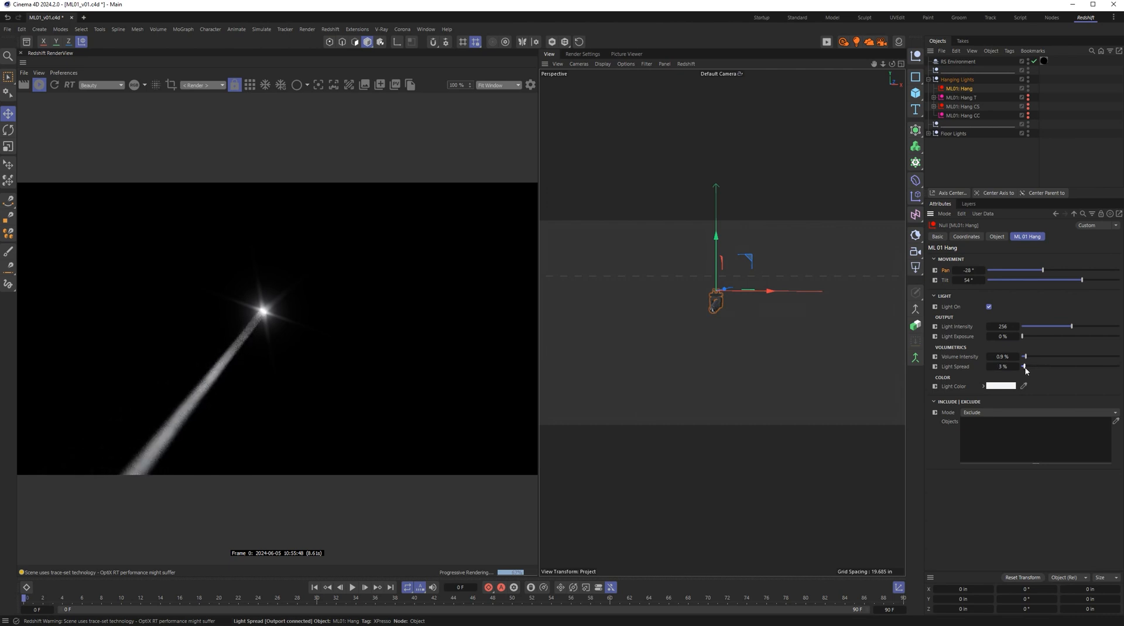
pyautogui.moveTo(1025, 370); pyautogui.dragTo(1049, 369)
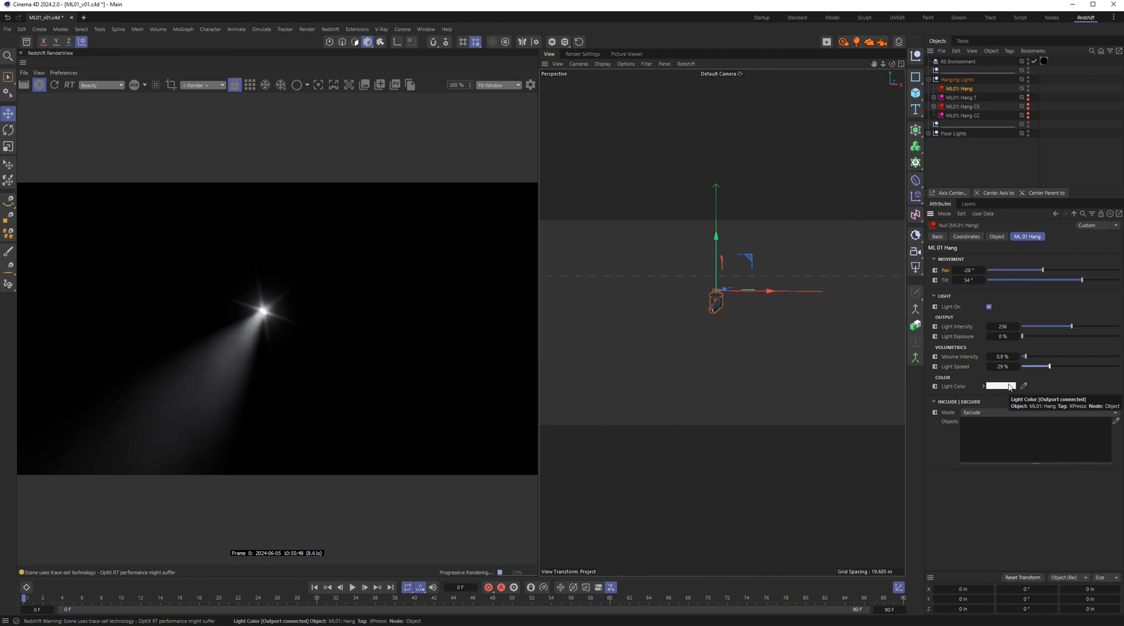
# Step: Try blue and red for the hanging light's color, finishing with orange at RGB 255, 109, 0
pyautogui.click(1008, 387)
pyautogui.click(962, 452)
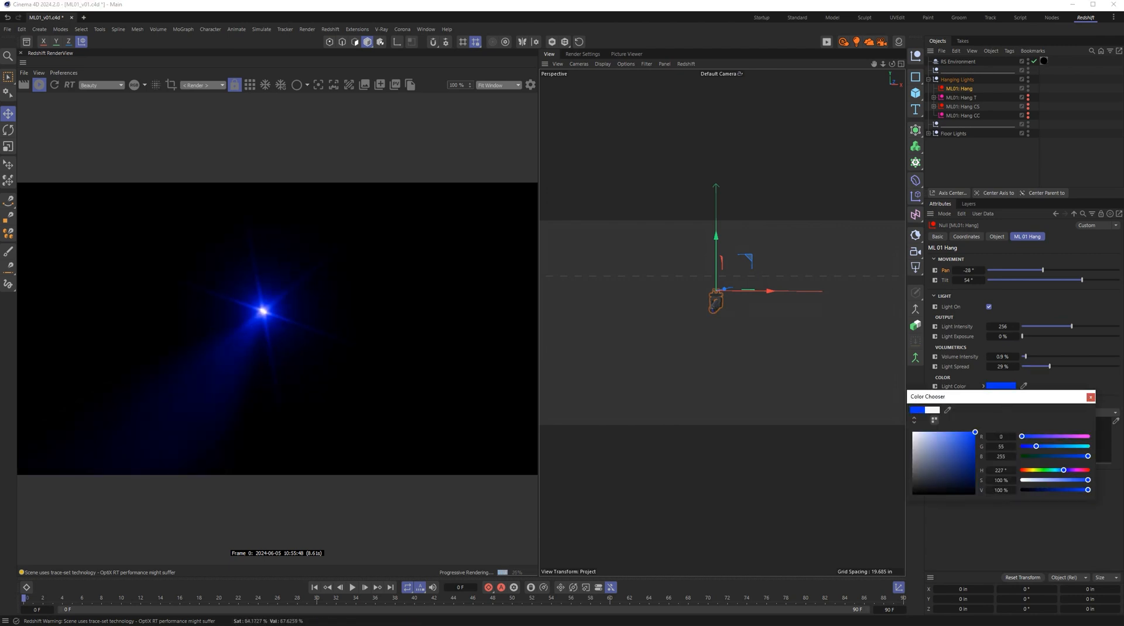
pyautogui.click(1022, 471)
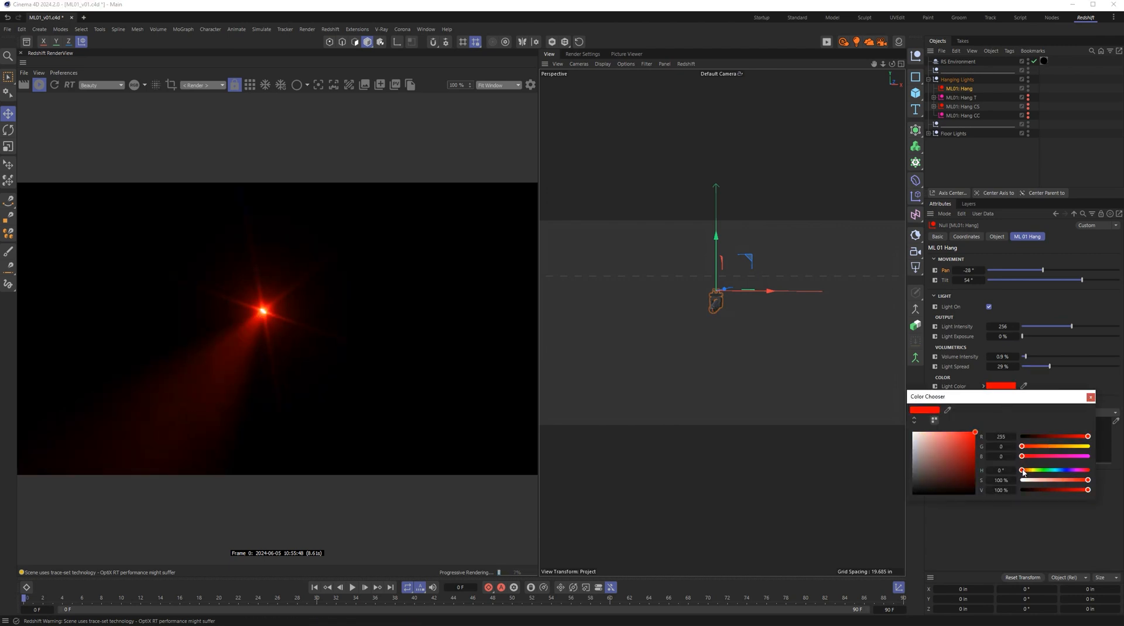
pyautogui.moveTo(1042, 448); pyautogui.dragTo(1051, 449)
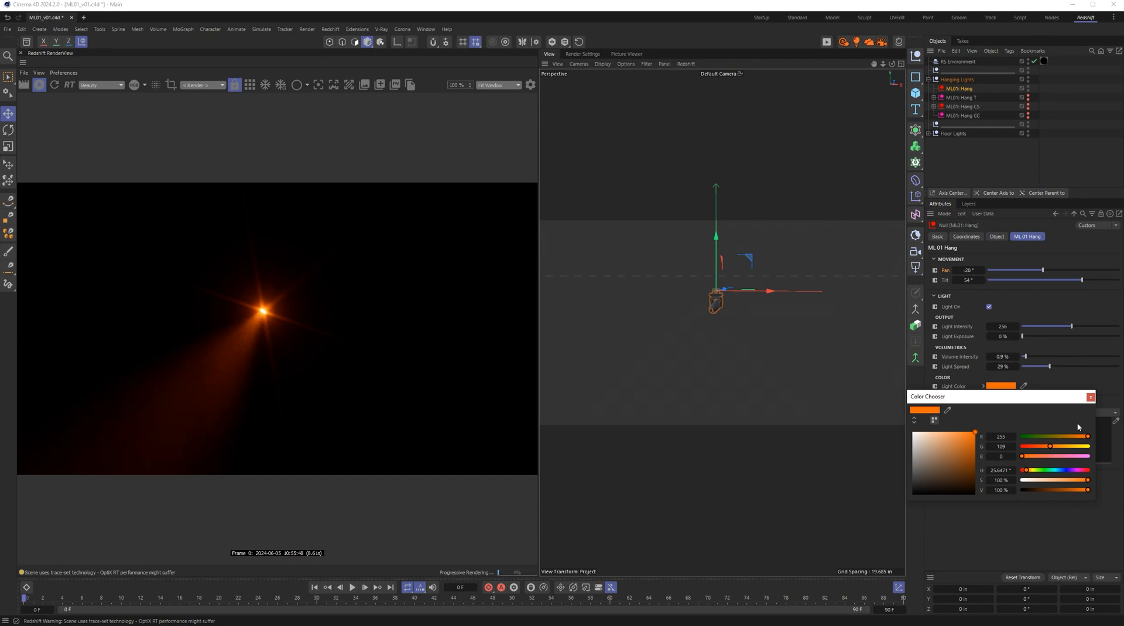
pyautogui.click(1091, 399)
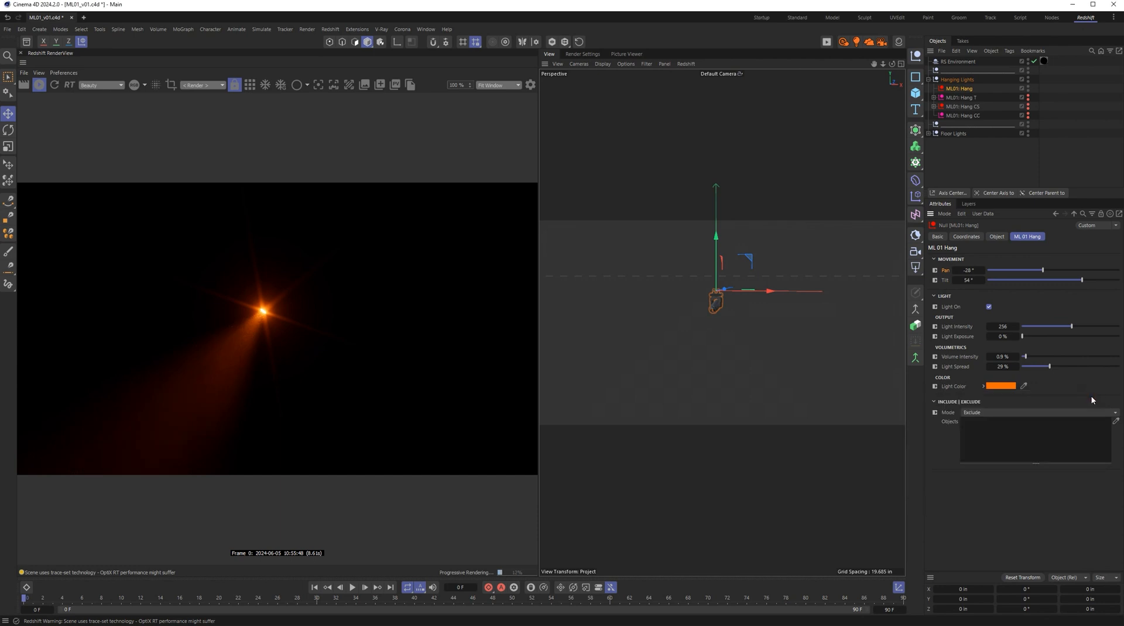
# Step: Try other Light Color hues with the inline color picker, from cyan at 176° to amber at 39°
pyautogui.click(983, 387)
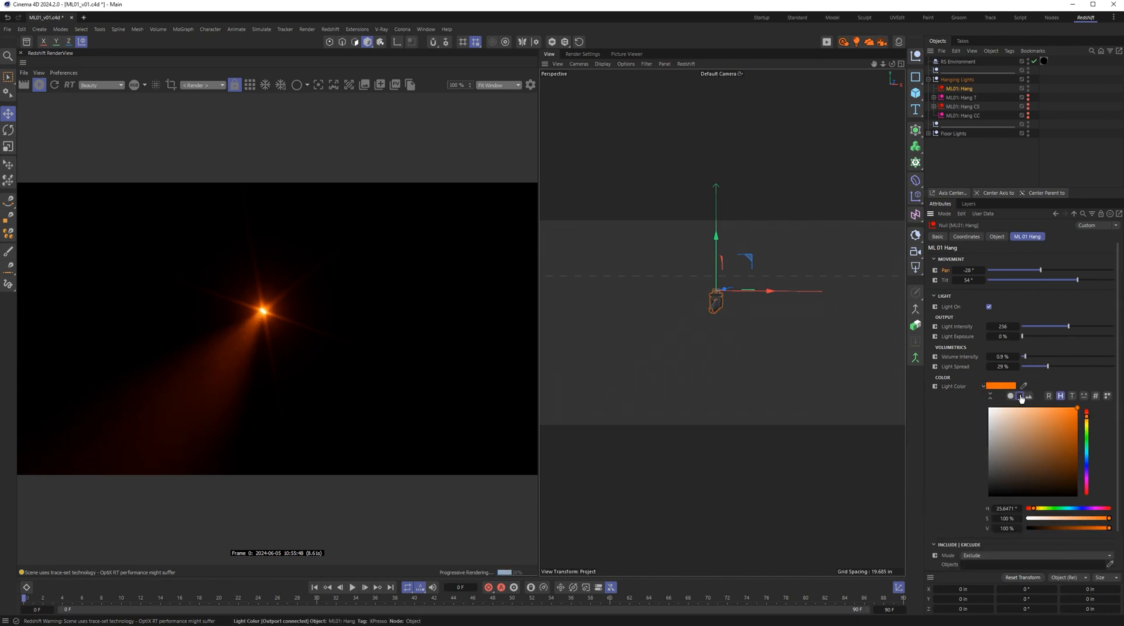
pyautogui.moveTo(1090, 438); pyautogui.dragTo(1089, 451)
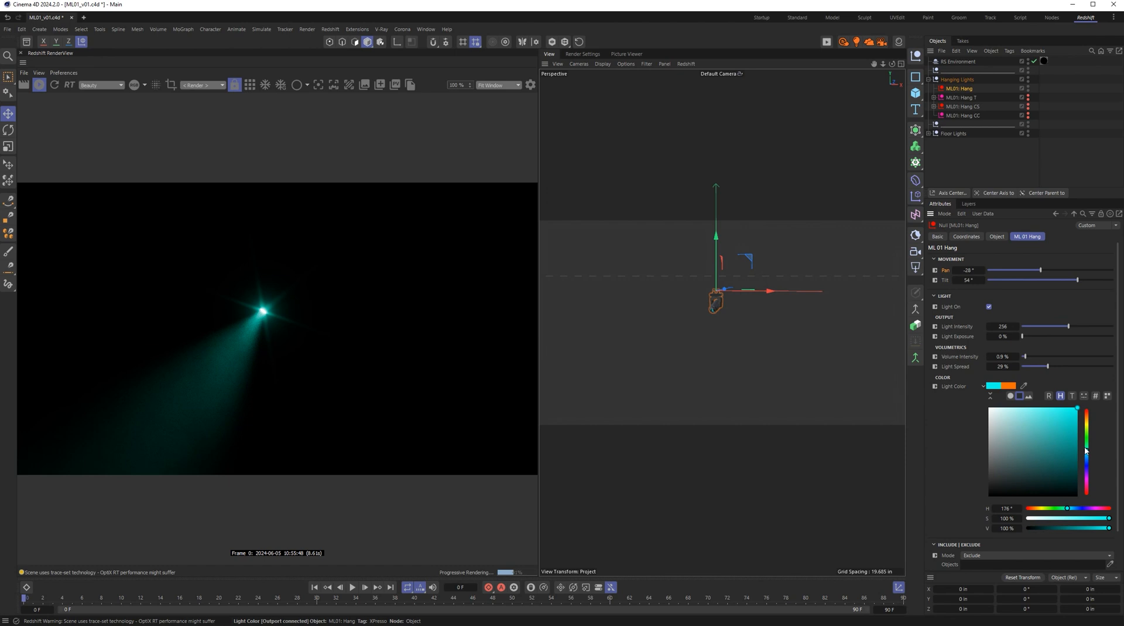
pyautogui.click(1009, 396)
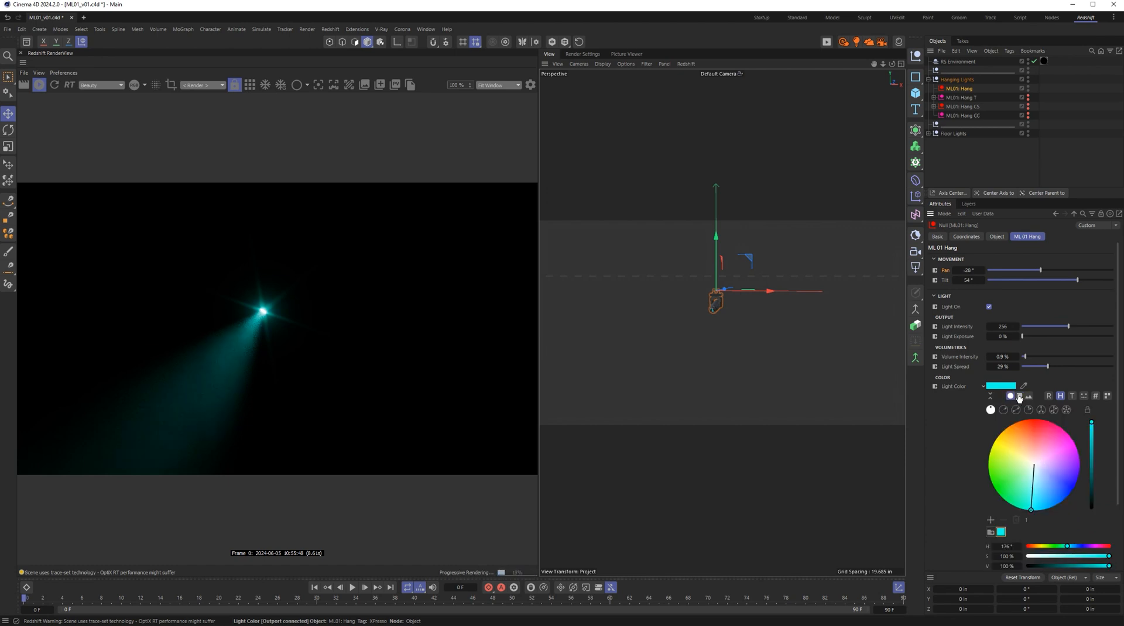
pyautogui.click(1019, 396)
pyautogui.moveTo(1087, 460); pyautogui.dragTo(1087, 424)
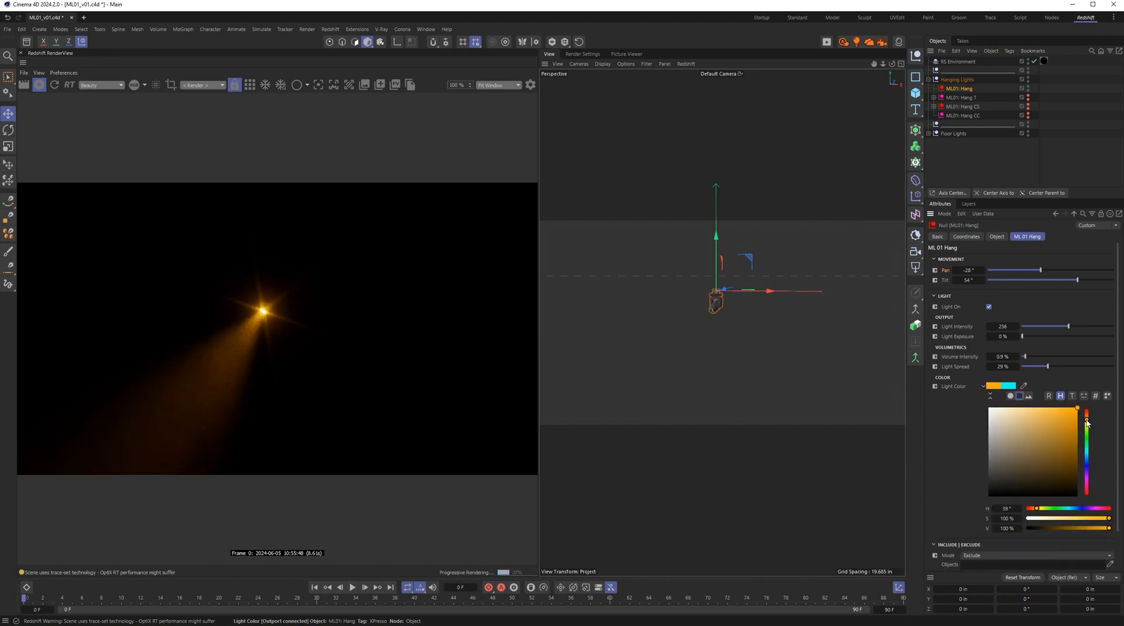
pyautogui.click(983, 387)
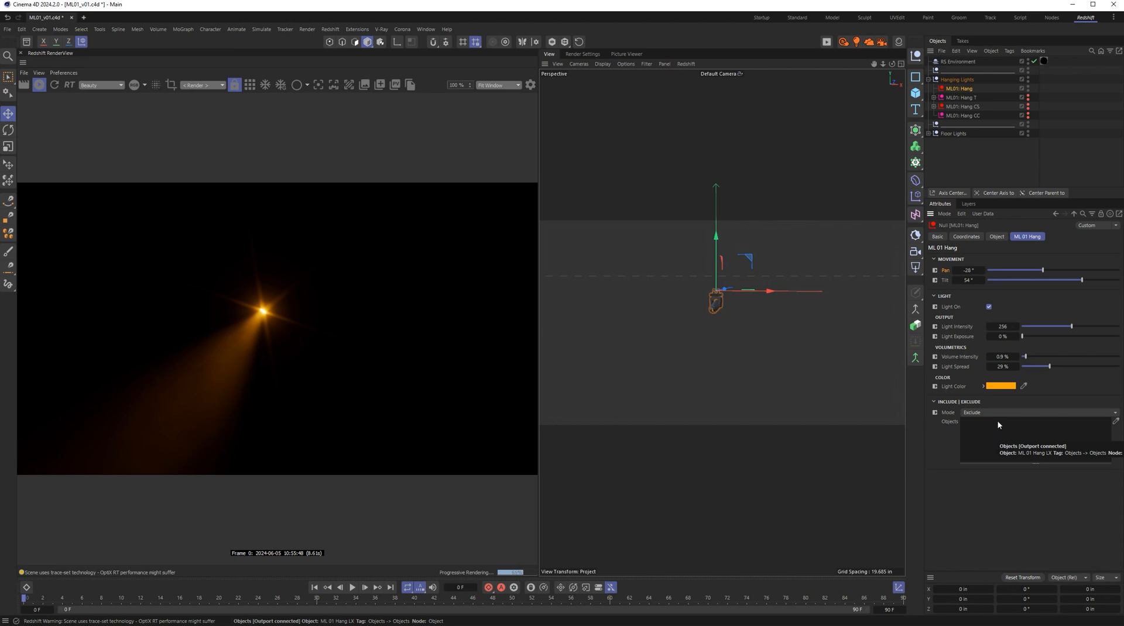
# Step: Set the hanging light's color to pure white, RGB 255, 255, 255
pyautogui.click(1000, 386)
pyautogui.click(922, 432)
pyautogui.moveTo(922, 432); pyautogui.dragTo(912, 432)
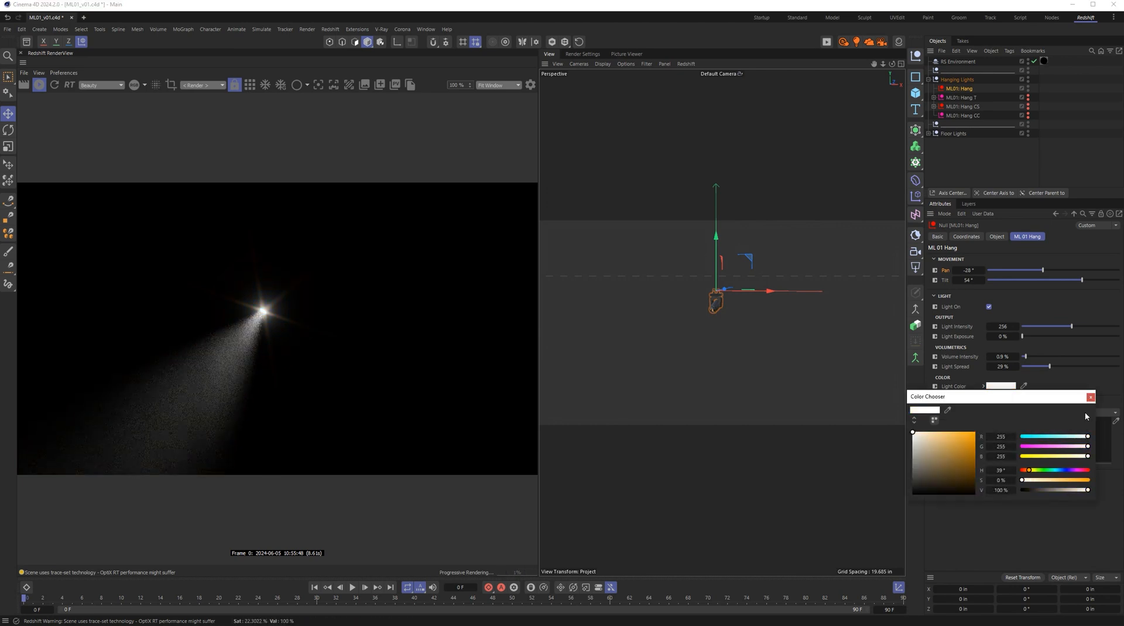
pyautogui.click(1090, 397)
# Step: Deselect the light and paste the copied Cube and Plane into the scene
pyautogui.click(972, 170)
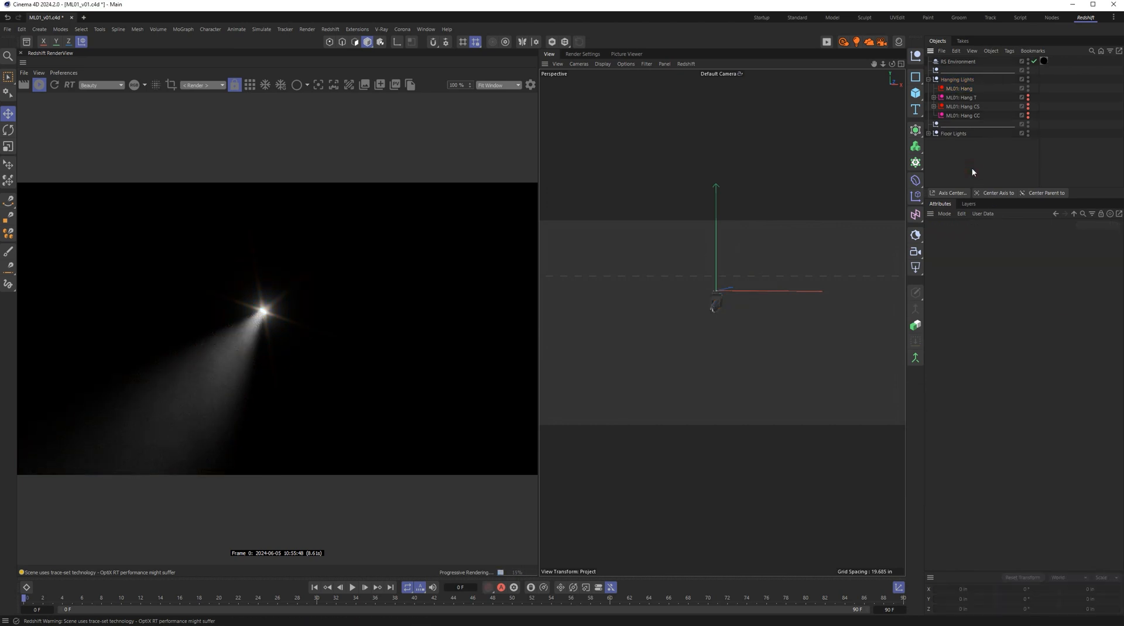
pyautogui.hotkey('ctrl', 'v')
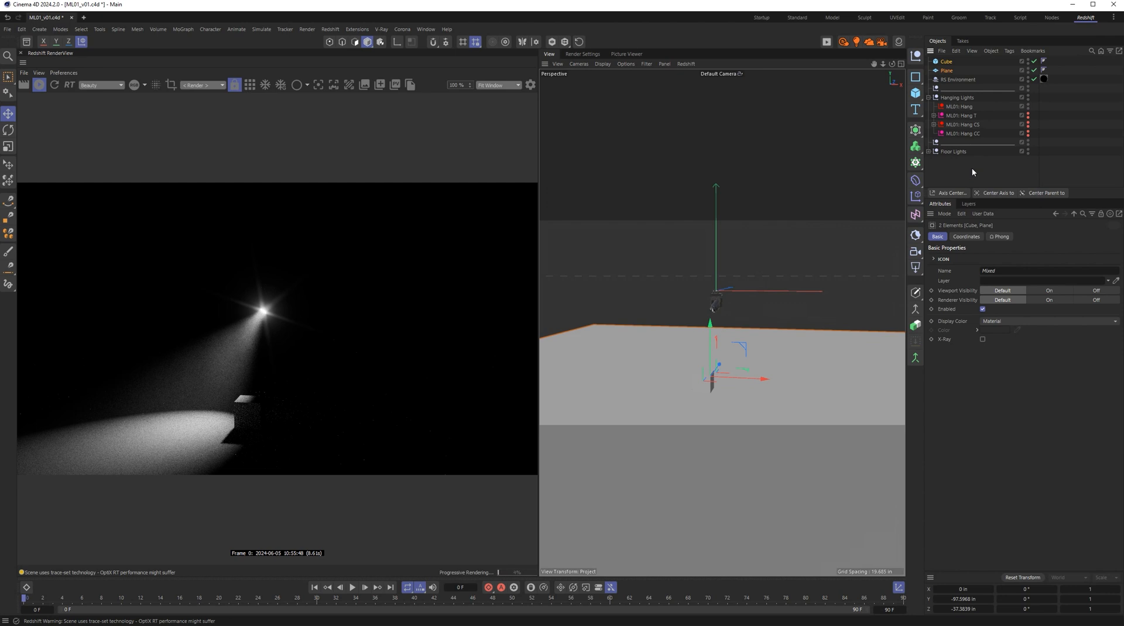
# Step: Move the Cube along X to about -59.7 in, into the light beam, and lower the ML01 Hang light's Volume Intensity to 0.2%
pyautogui.click(946, 62)
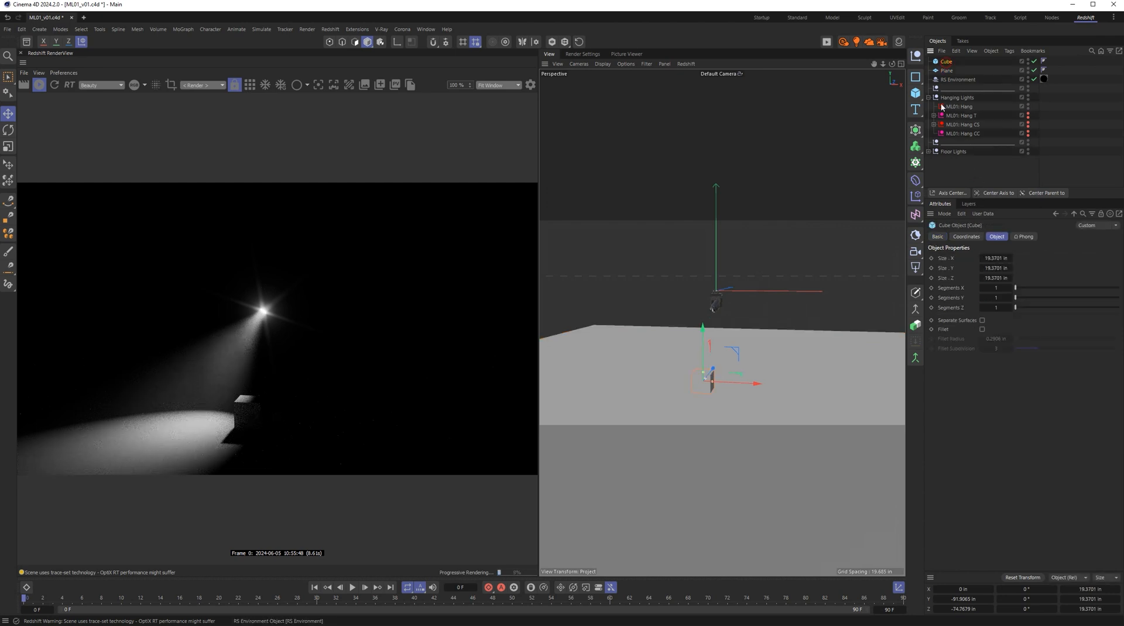
pyautogui.moveTo(748, 382); pyautogui.dragTo(693, 390)
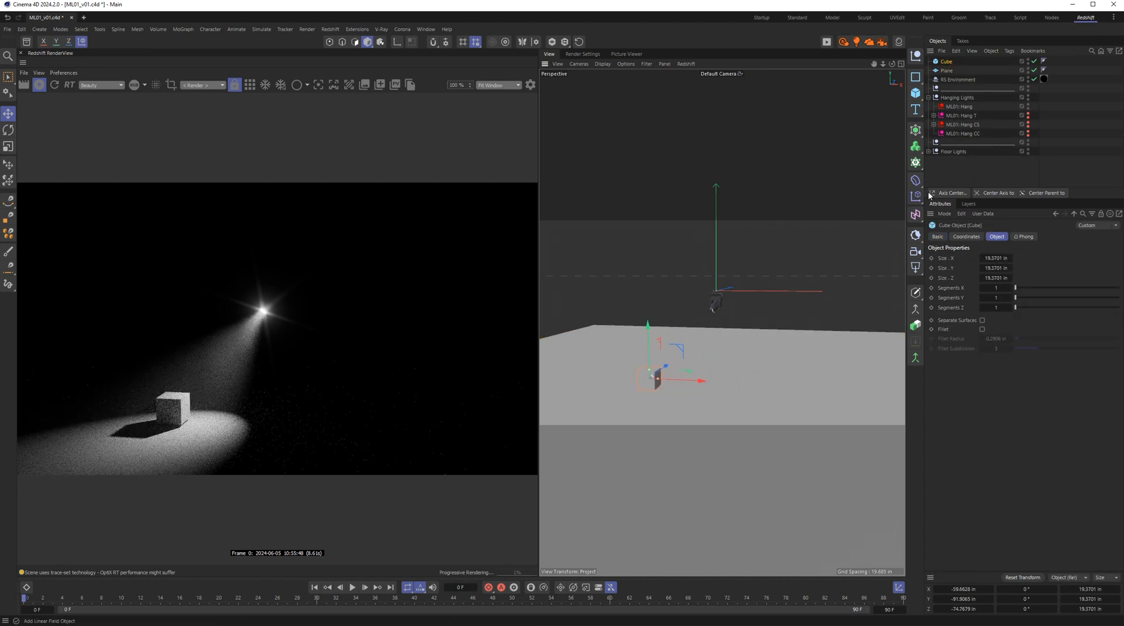
pyautogui.click(963, 106)
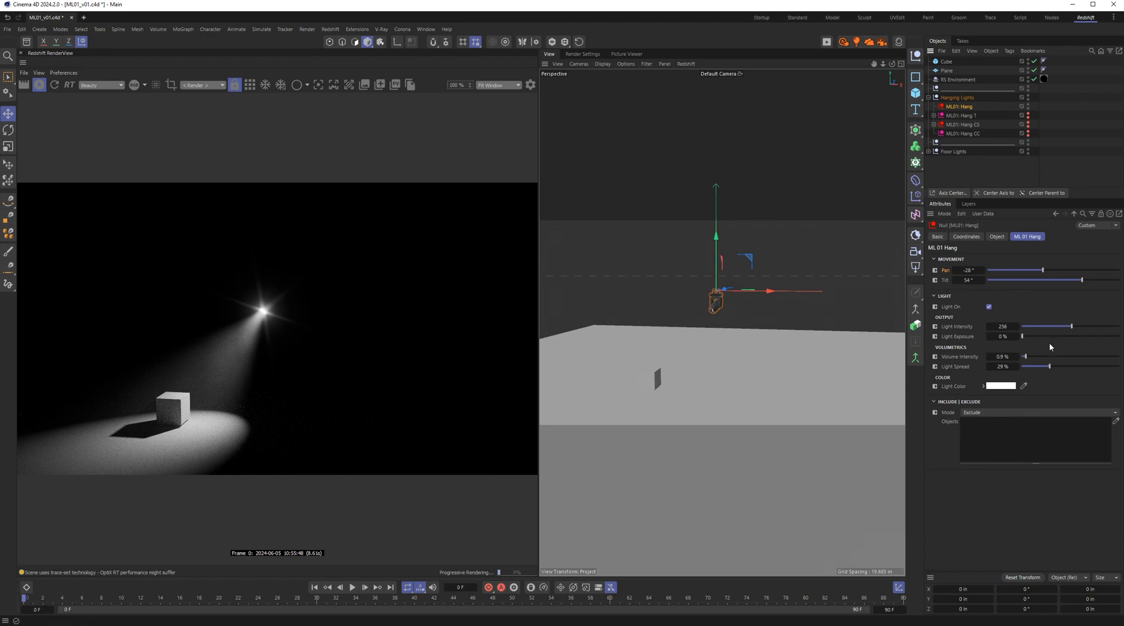
pyautogui.moveTo(1025, 357); pyautogui.dragTo(1024, 359)
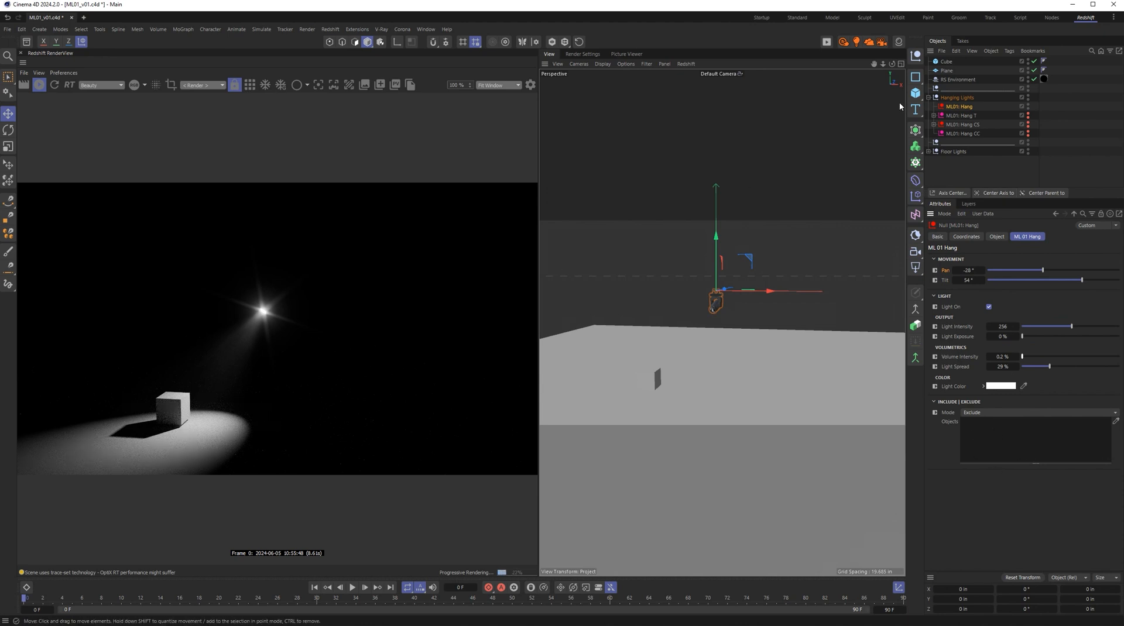
# Step: Add the Cube to the hanging light's Include/Exclude objects in Exclude mode, and switch the mode to Include
pyautogui.moveTo(945, 65); pyautogui.dragTo(978, 432)
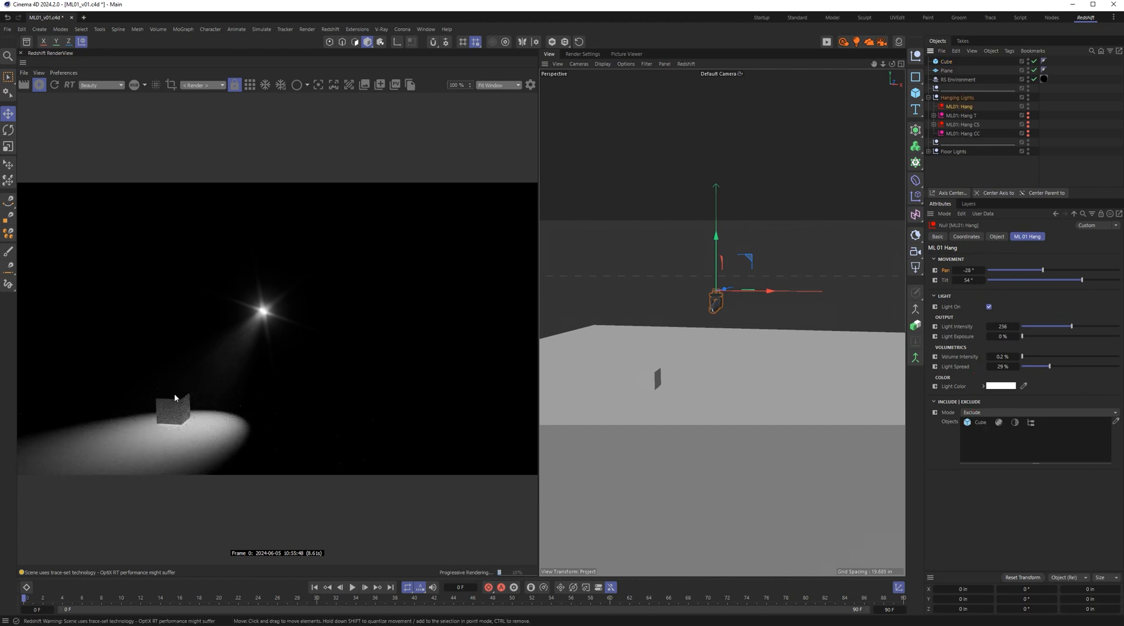
pyautogui.click(989, 412)
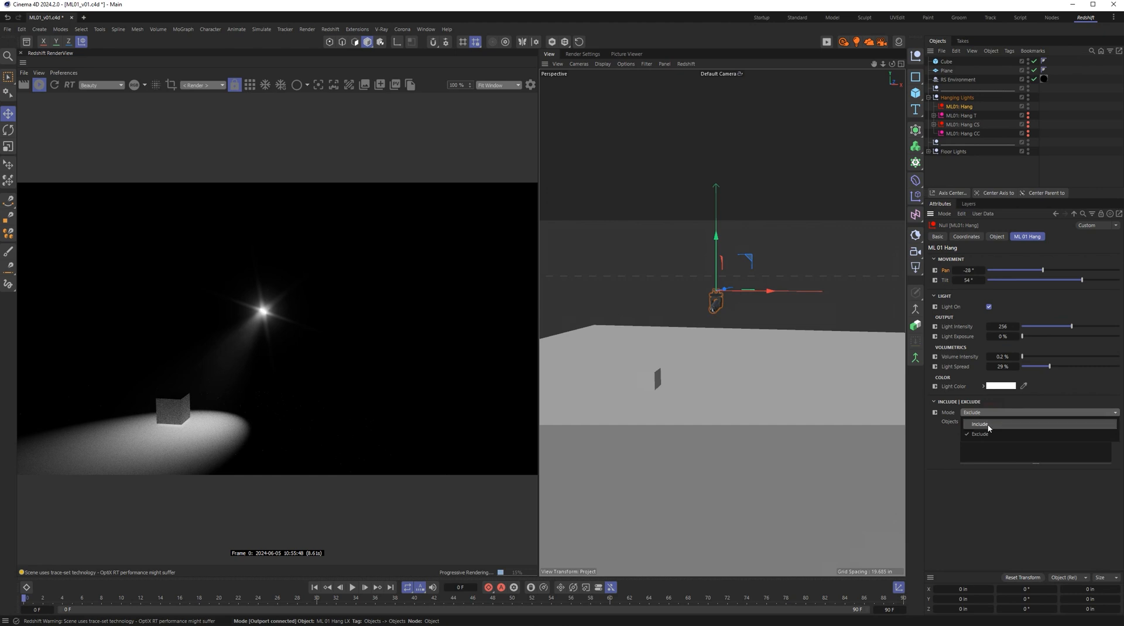
pyautogui.click(988, 428)
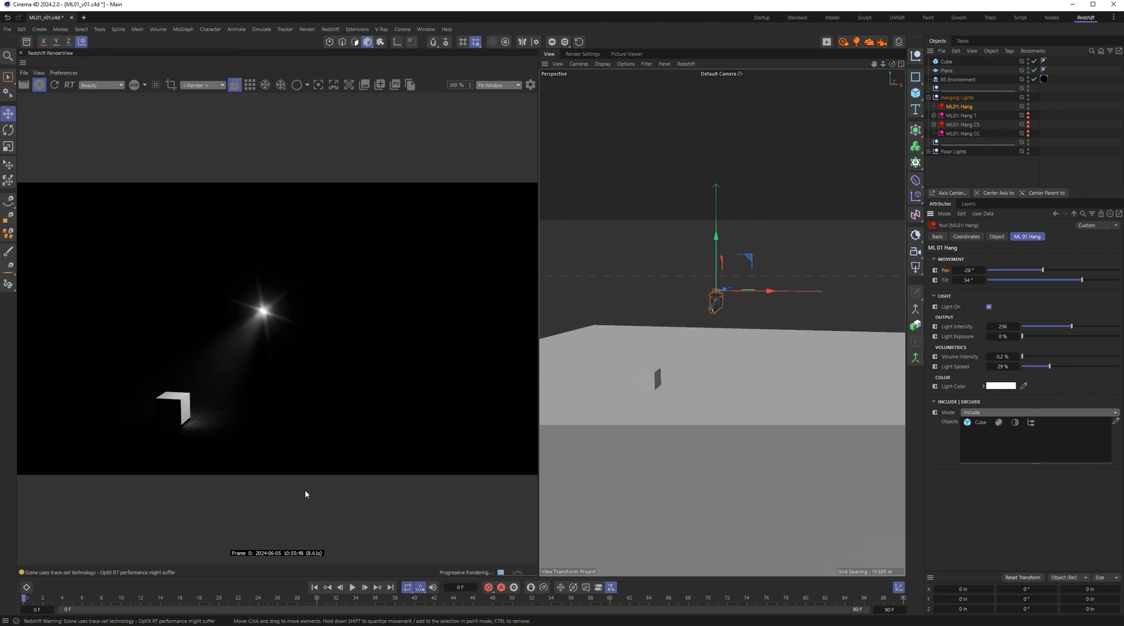
# Step: Return the hanging light's Include/Exclude mode to Exclude and remove the Cube from its objects list
pyautogui.click(995, 412)
pyautogui.click(993, 435)
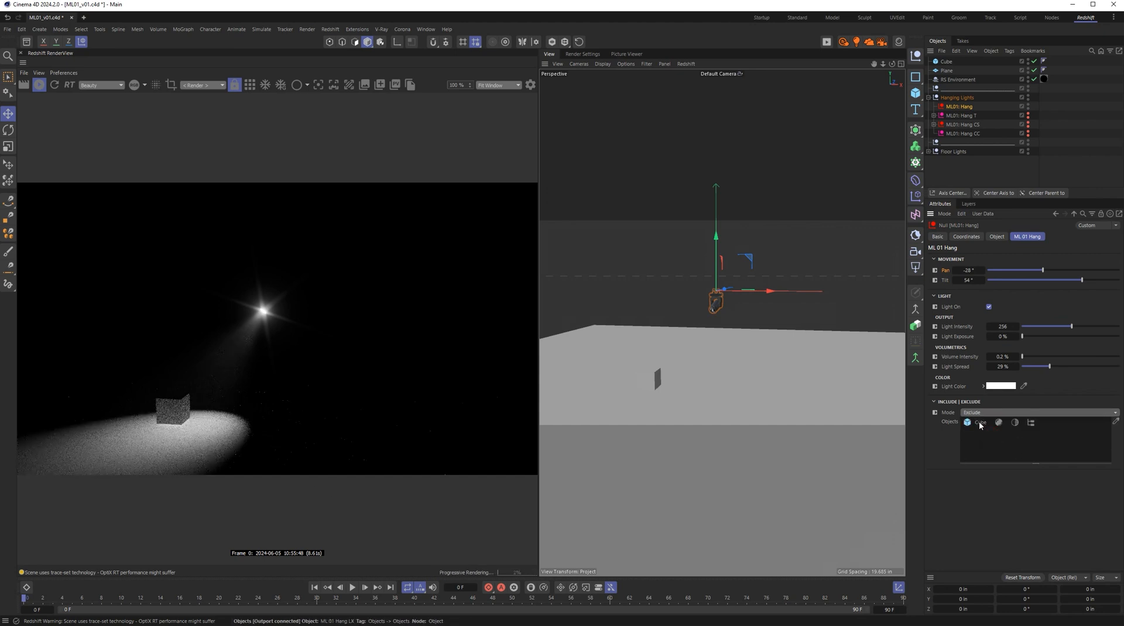
pyautogui.press('Delete')
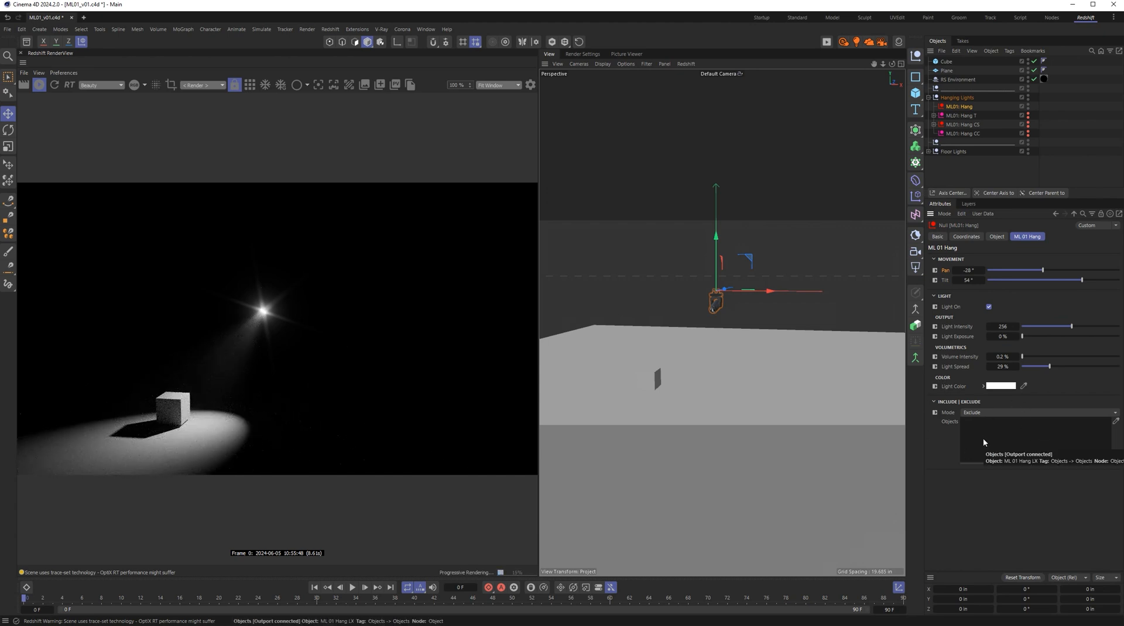
# Step: Delete the test Cube and Plane from the scene
pyautogui.click(946, 70)
pyautogui.keyDown('ctrl'); pyautogui.click(947, 62); pyautogui.keyUp('ctrl')
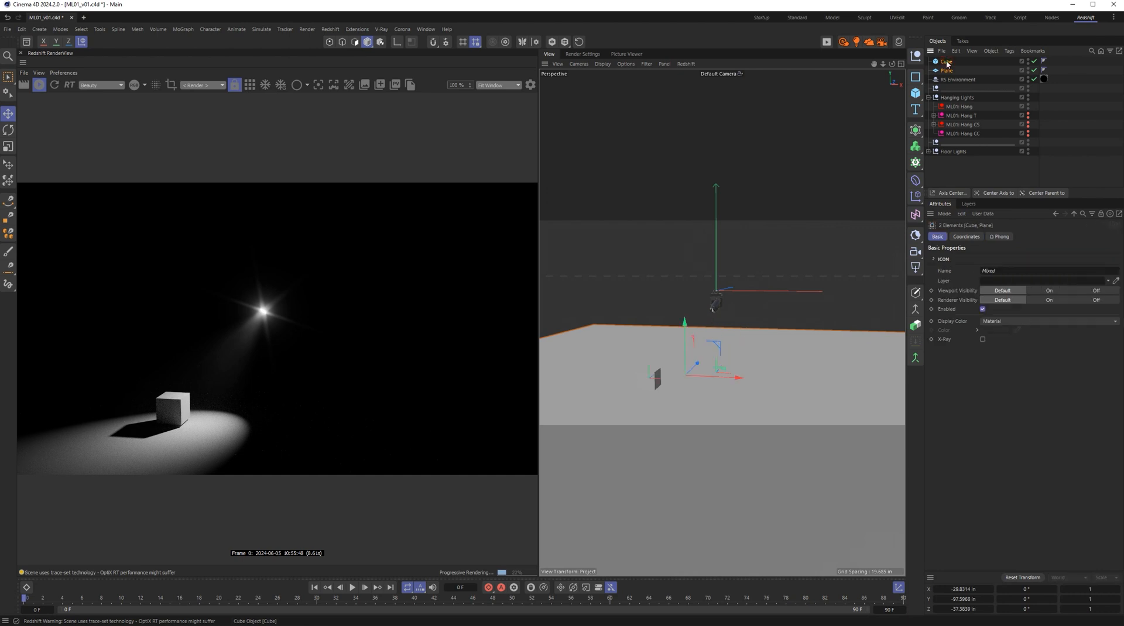
pyautogui.press('Delete')
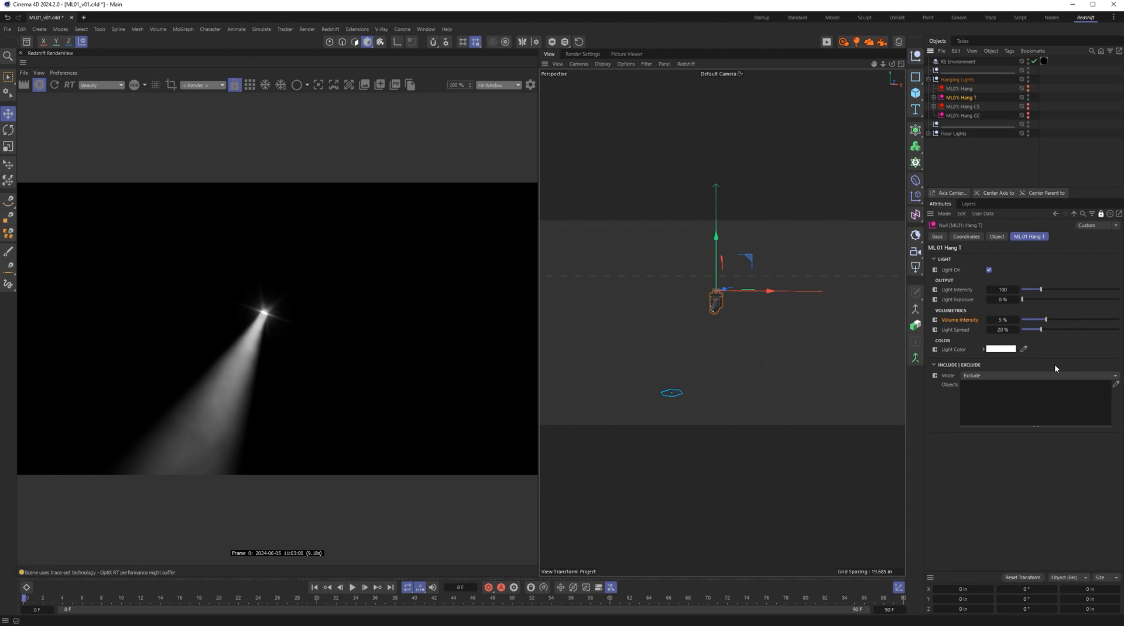
# Step: Re-aim the ML01 Hang T light by moving its TARGET Hang T null around, finishing at about X -55.7 in, Y -99.2 in
pyautogui.click(934, 98)
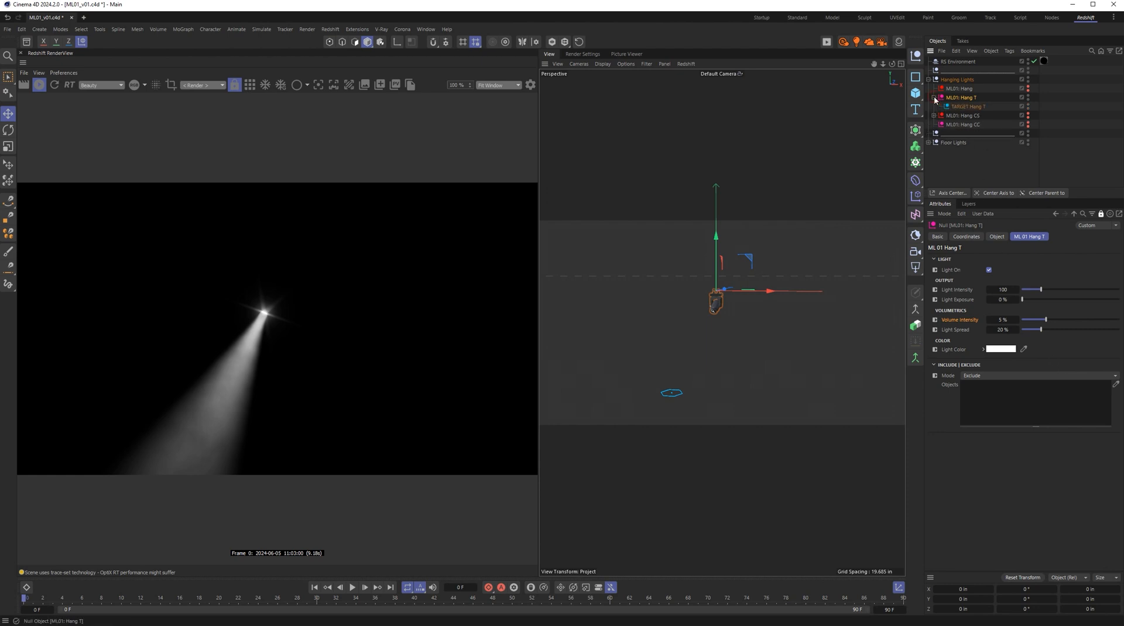
pyautogui.click(946, 107)
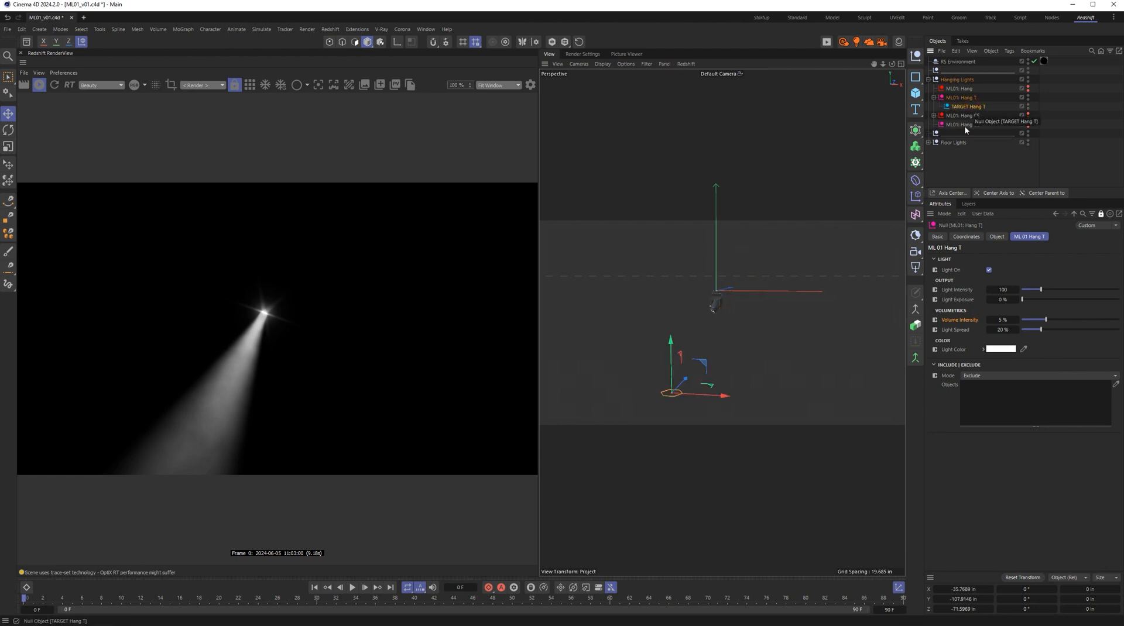
pyautogui.moveTo(723, 396); pyautogui.dragTo(676, 400)
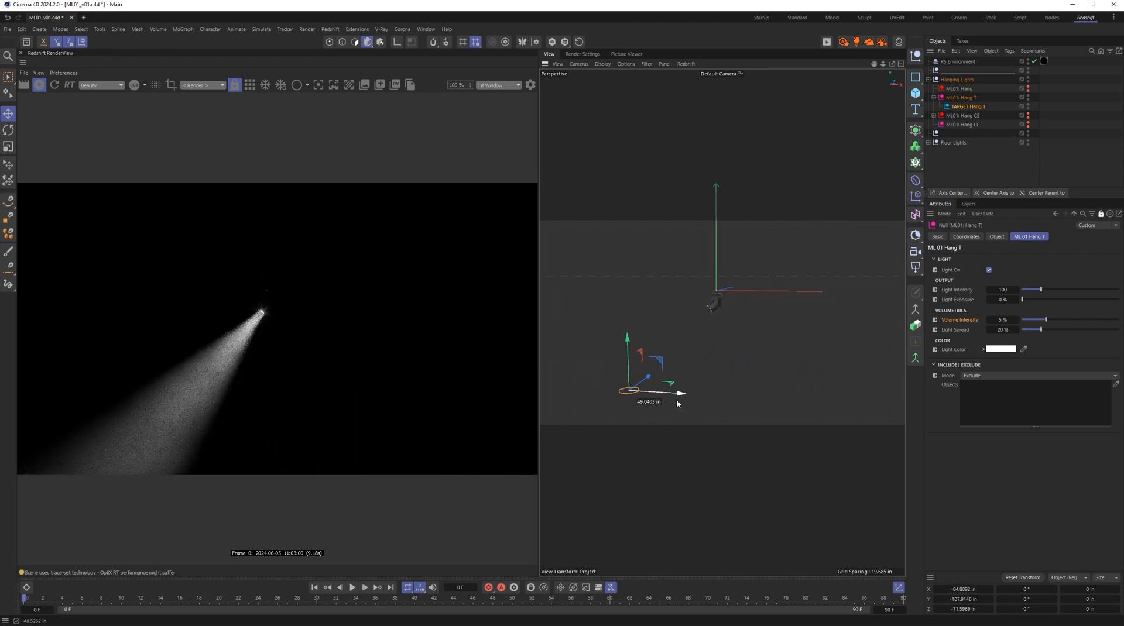
pyautogui.moveTo(631, 341); pyautogui.dragTo(628, 272)
pyautogui.moveTo(675, 320); pyautogui.dragTo(887, 336)
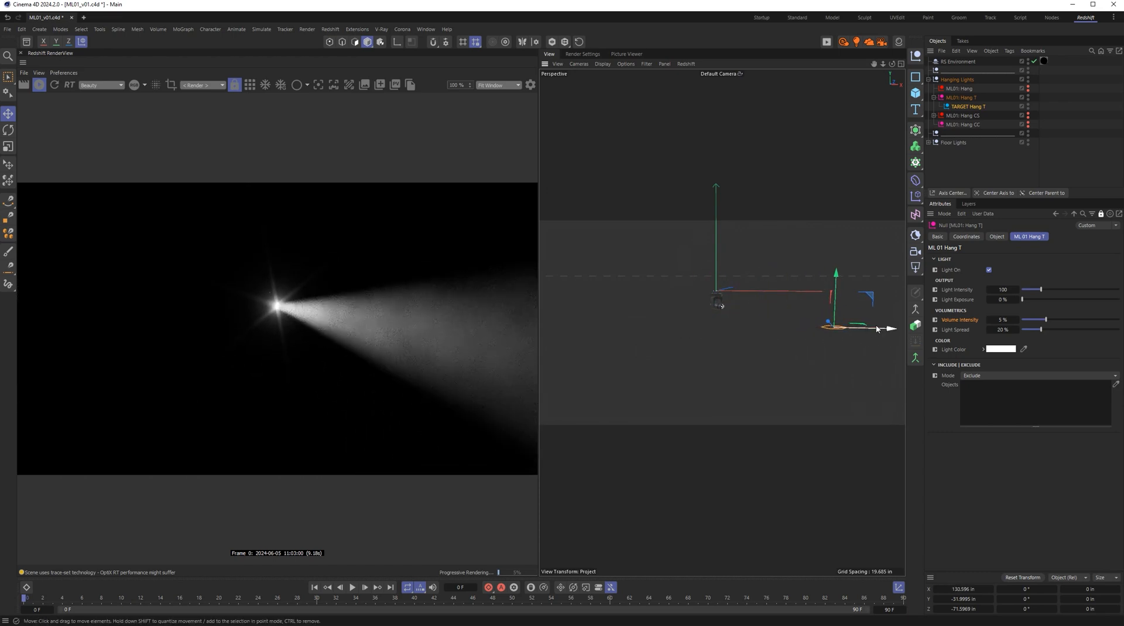
pyautogui.moveTo(873, 297); pyautogui.dragTo(656, 357)
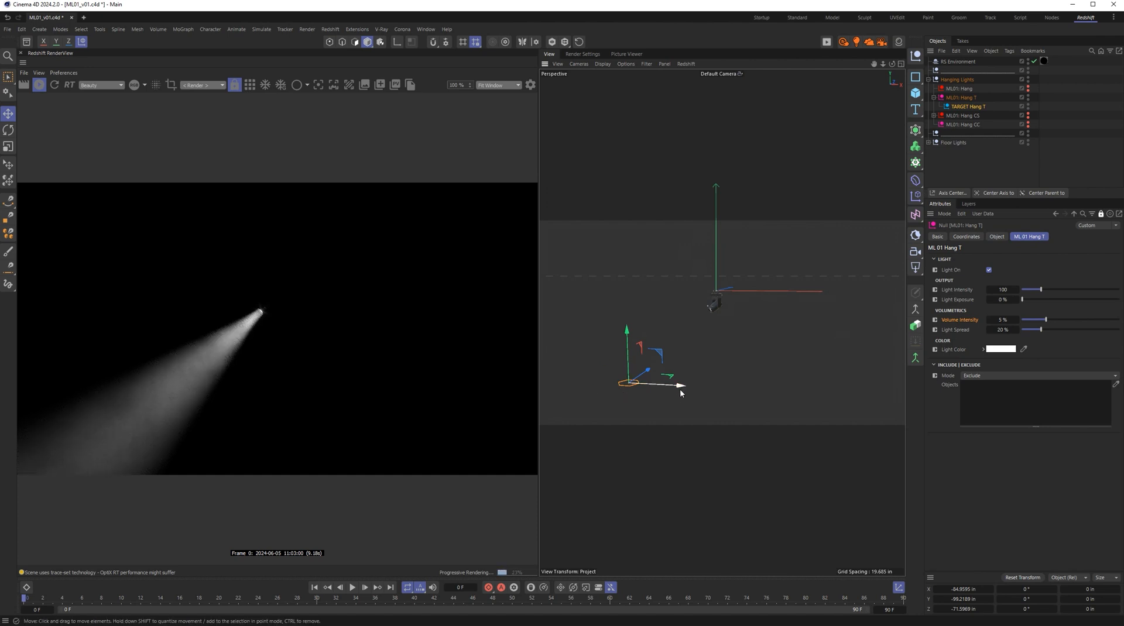
pyautogui.moveTo(680, 389)
pyautogui.mouseDown()
pyautogui.moveTo(648, 389)
pyautogui.moveTo(866, 399)
pyautogui.moveTo(700, 392)
pyautogui.mouseUp()
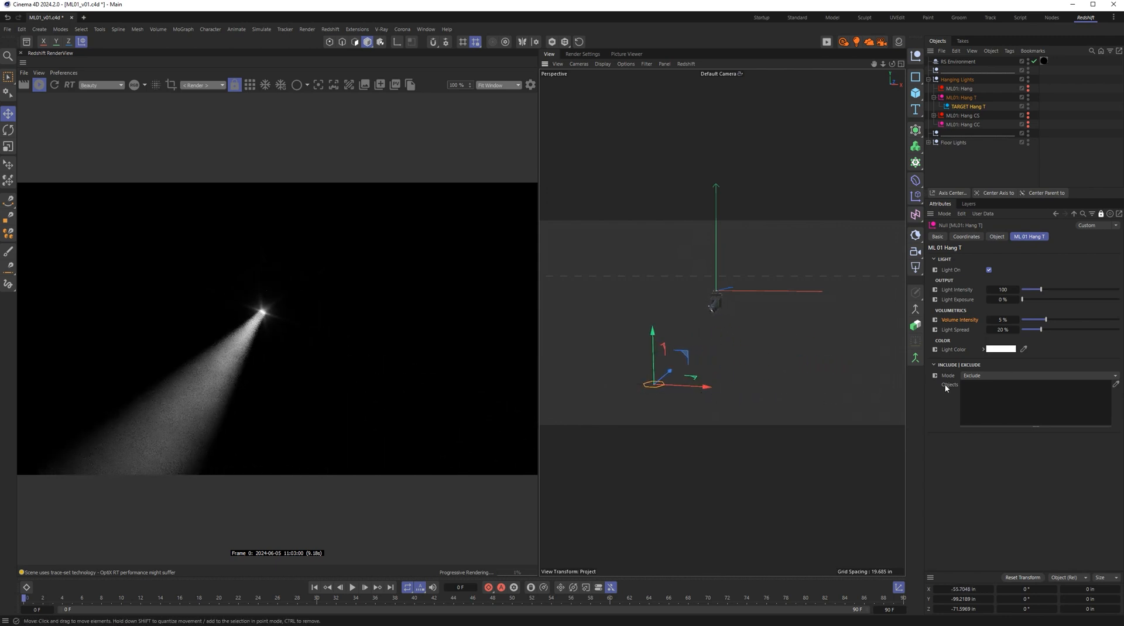
# Step: Set the ML01 Hang T light's color to orange, about RGB 237, 76, 0
pyautogui.click(1001, 349)
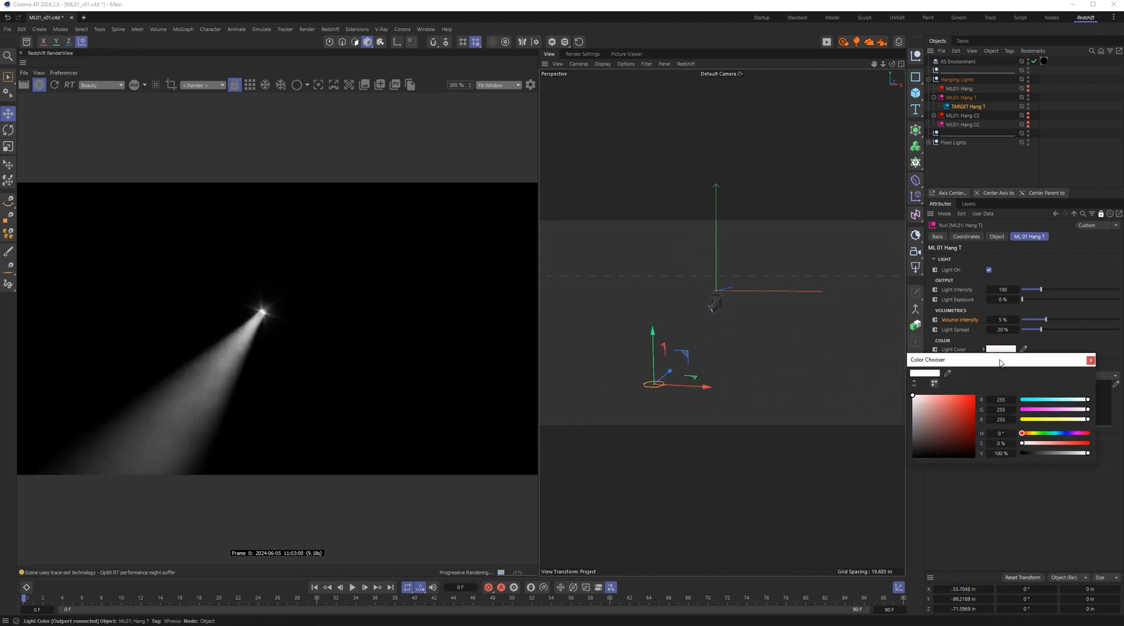
pyautogui.moveTo(966, 410); pyautogui.dragTo(1042, 410)
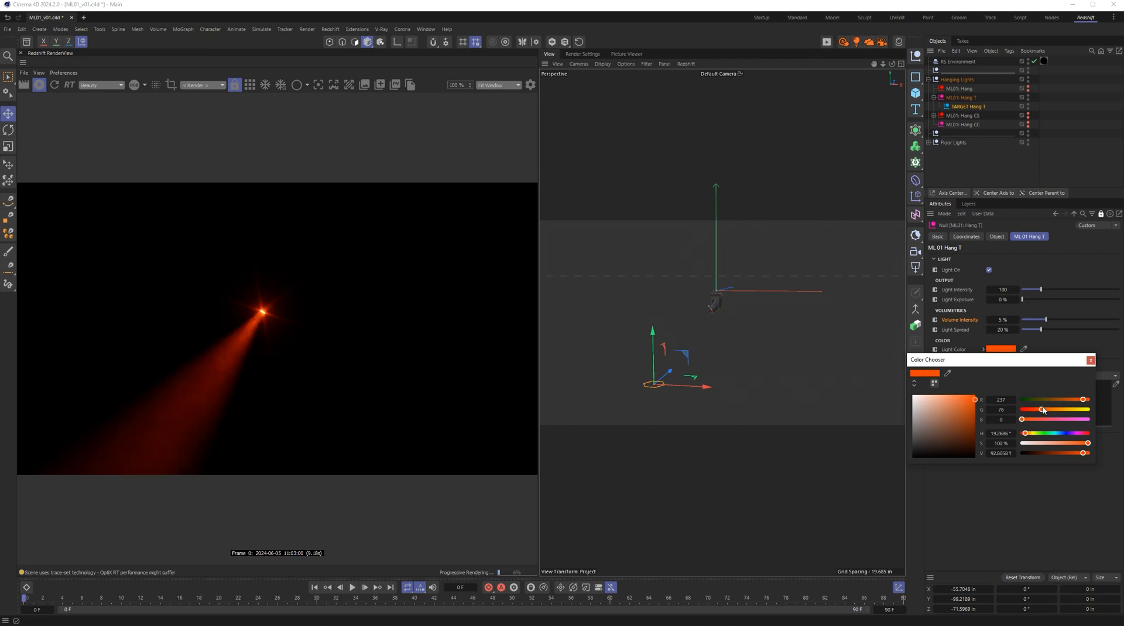
pyautogui.click(1090, 360)
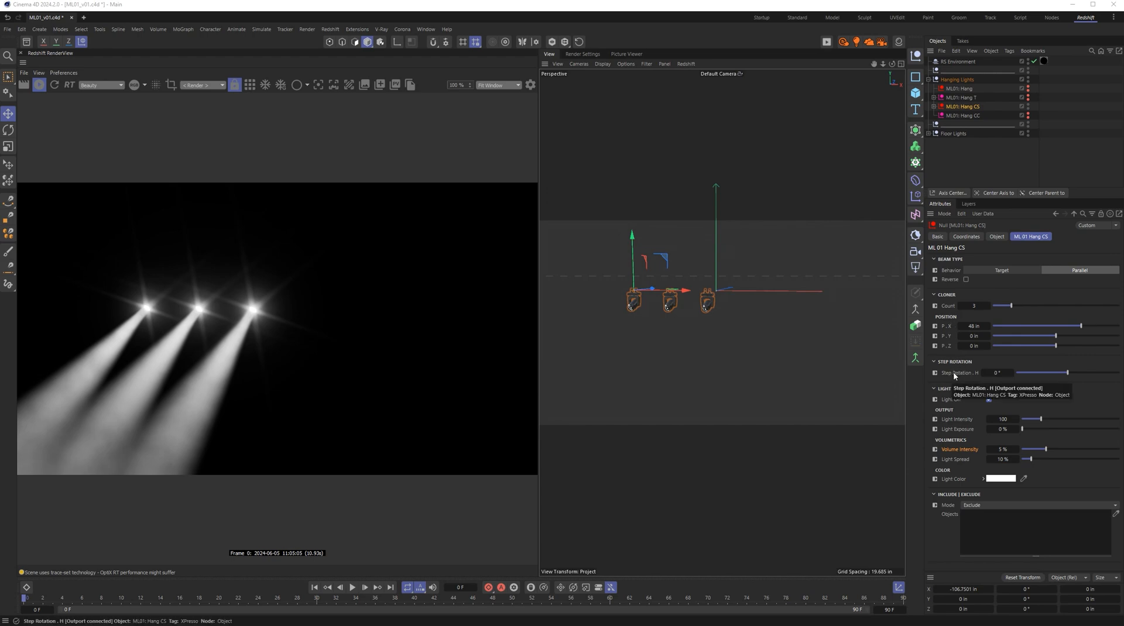
# Step: Try Count values of 20 and 100 on the ML01 Hang CS cloner, settle on 4, and set its P.X spacing to 88 in
pyautogui.moveTo(1010, 306); pyautogui.dragTo(1119, 308)
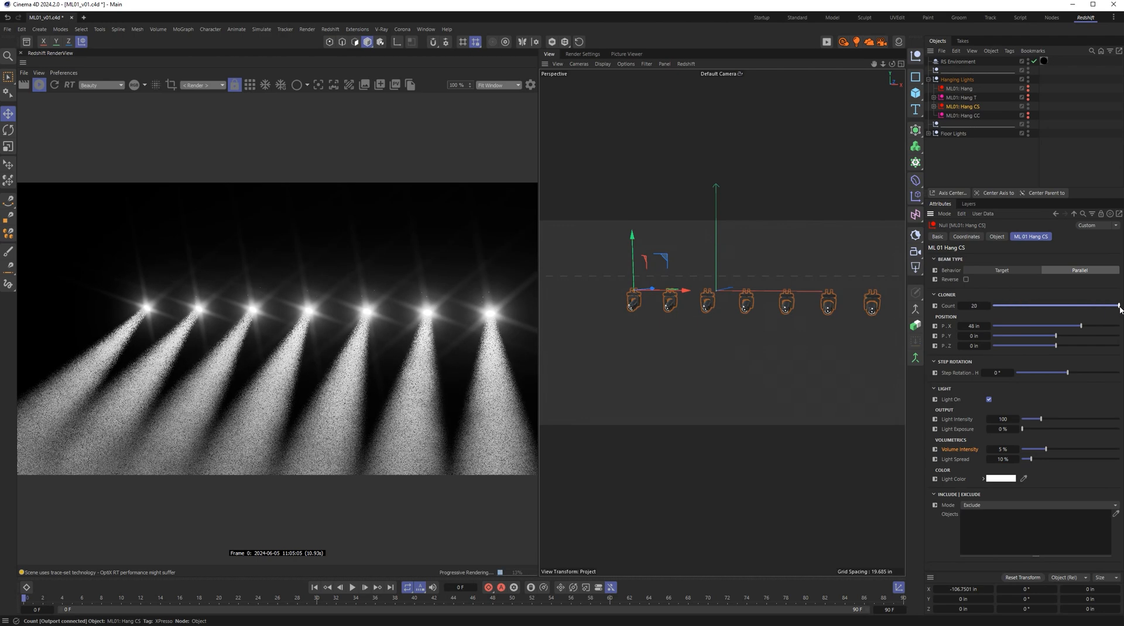
pyautogui.moveTo(974, 306); pyautogui.dragTo(1021, 306)
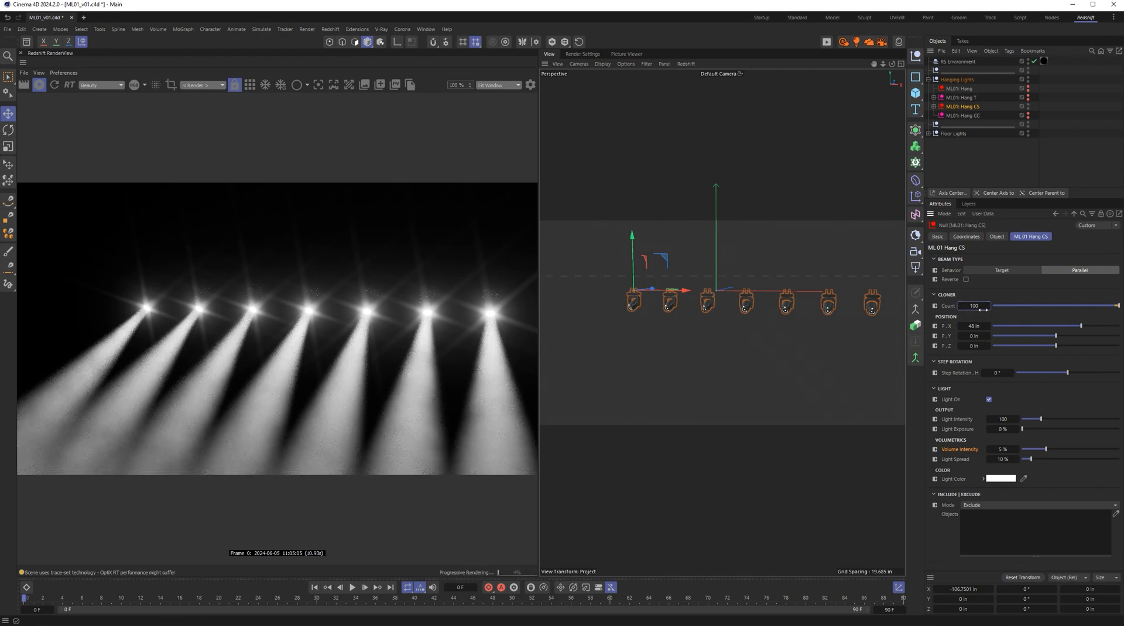
pyautogui.click(1011, 305)
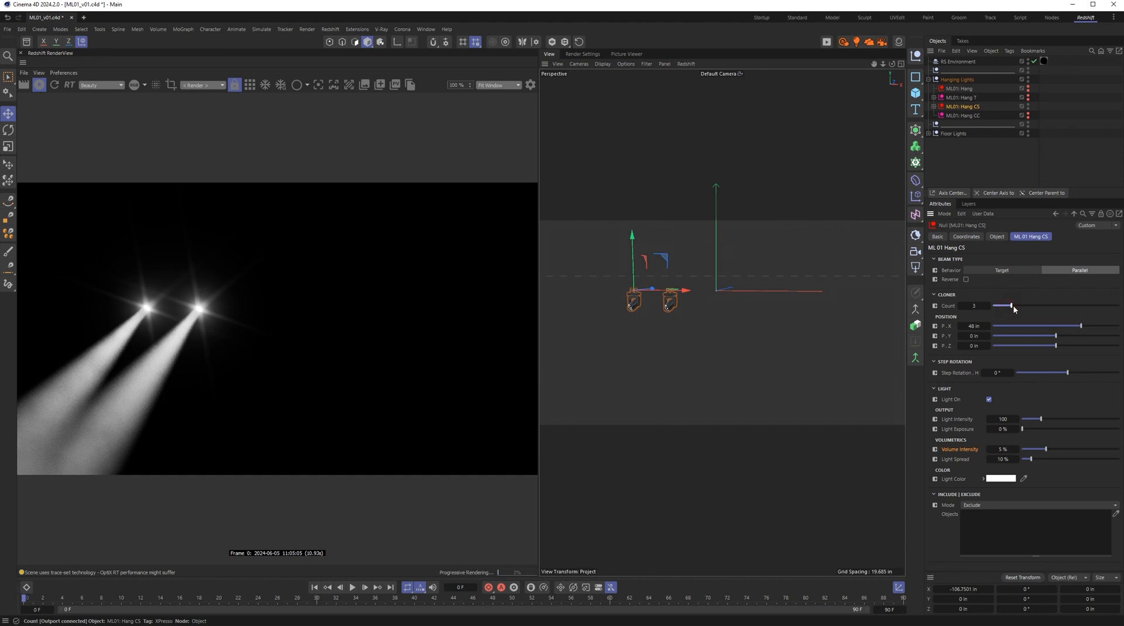
pyautogui.moveTo(1013, 306); pyautogui.dragTo(1018, 306)
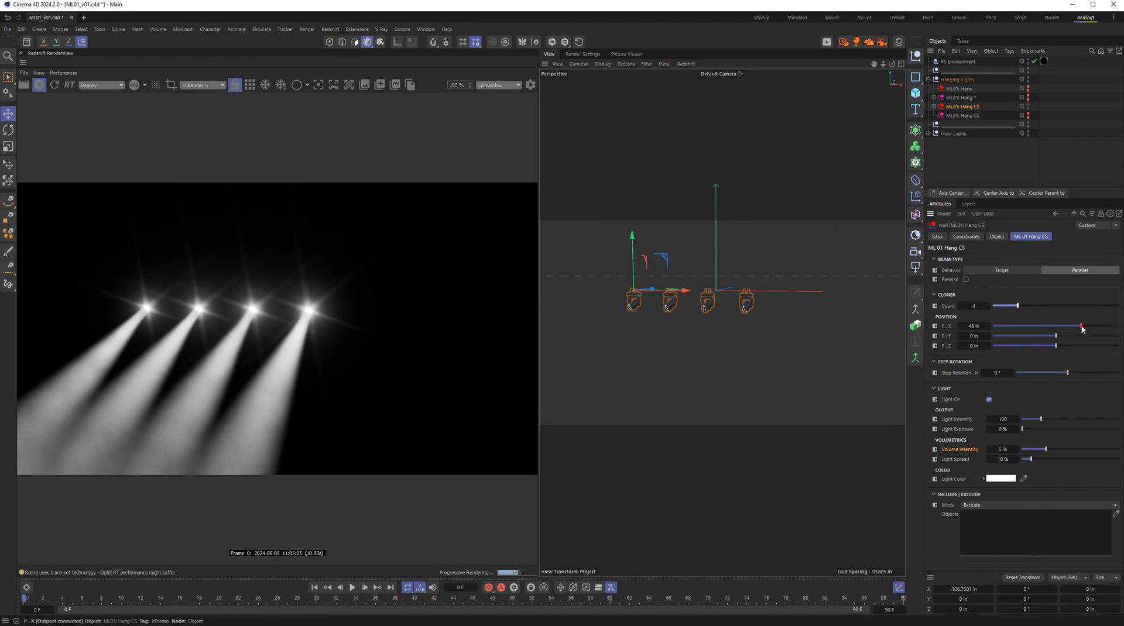
pyautogui.moveTo(1081, 329)
pyautogui.mouseDown()
pyautogui.moveTo(1071, 329)
pyautogui.moveTo(1118, 332)
pyautogui.mouseUp()
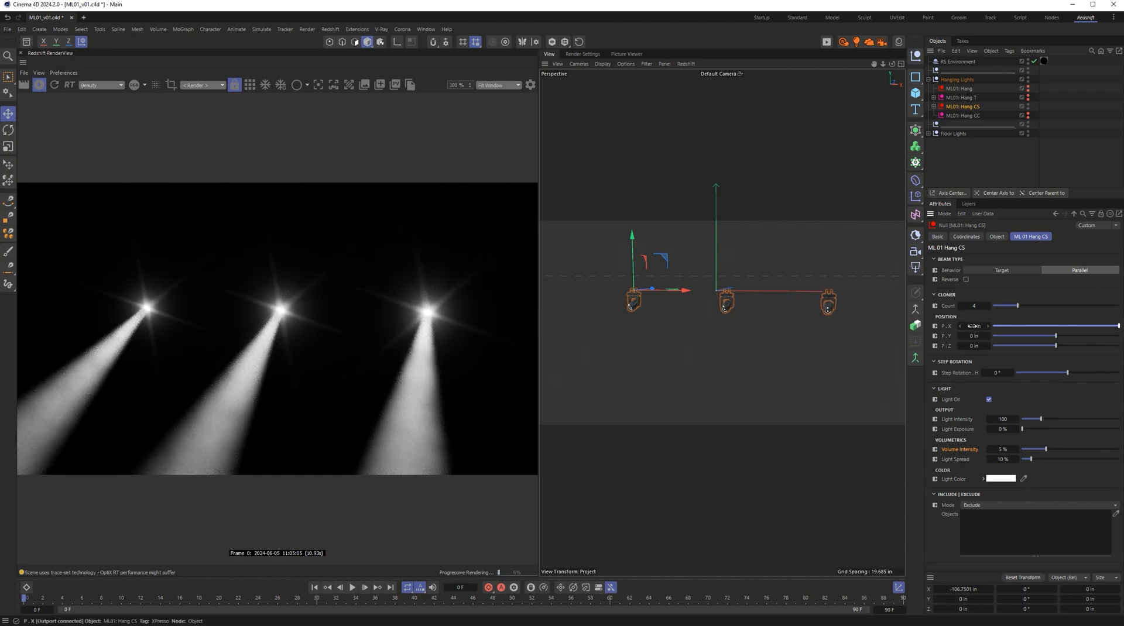
pyautogui.moveTo(971, 326)
pyautogui.mouseDown()
pyautogui.moveTo(999, 326)
pyautogui.moveTo(943, 326)
pyautogui.mouseUp()
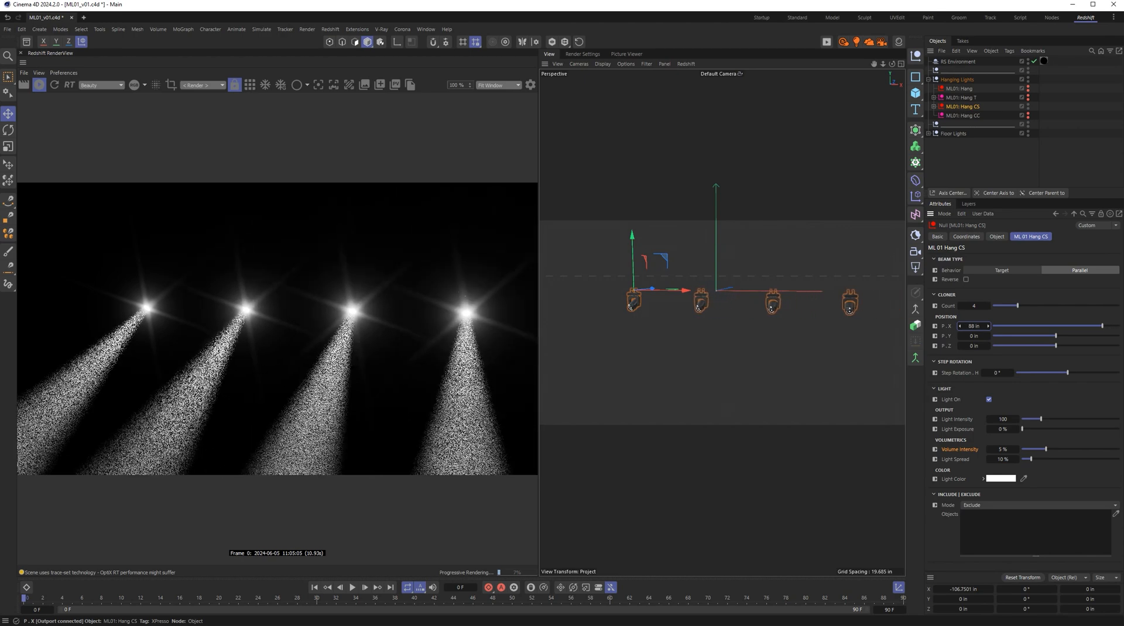
# Step: Try cloner offsets of about 8.74 in for P.Y and -57.4 in for P.Z, and reset both to default
pyautogui.moveTo(1056, 336)
pyautogui.mouseDown()
pyautogui.moveTo(1074, 338)
pyautogui.moveTo(1036, 339)
pyautogui.moveTo(1095, 346)
pyautogui.moveTo(1012, 347)
pyautogui.moveTo(1025, 347)
pyautogui.mouseUp()
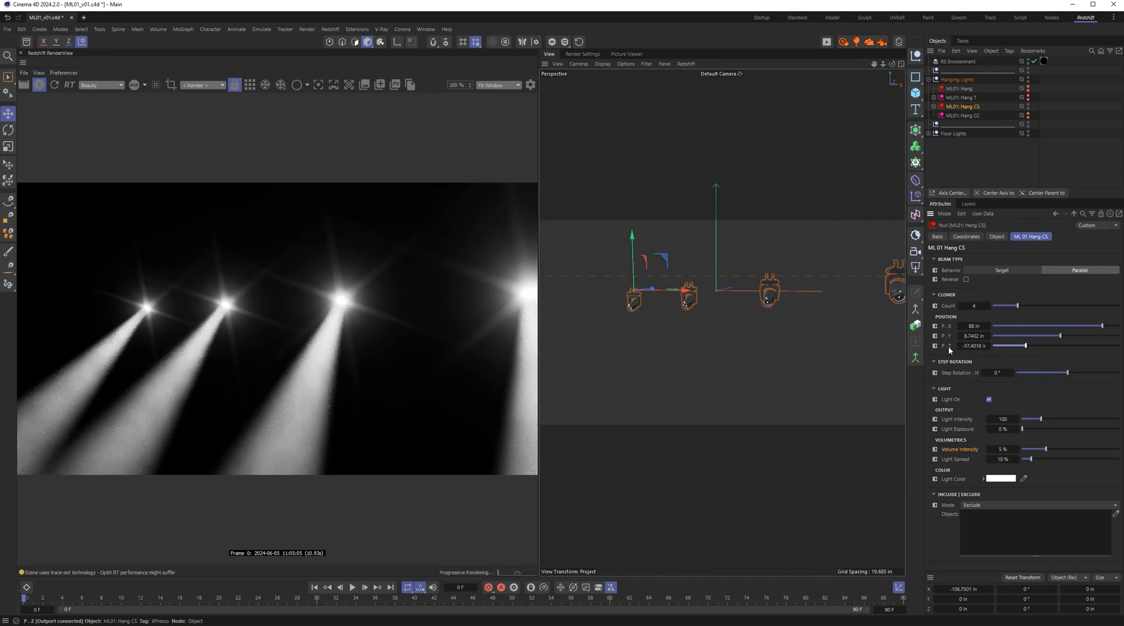
pyautogui.rightClick(949, 350)
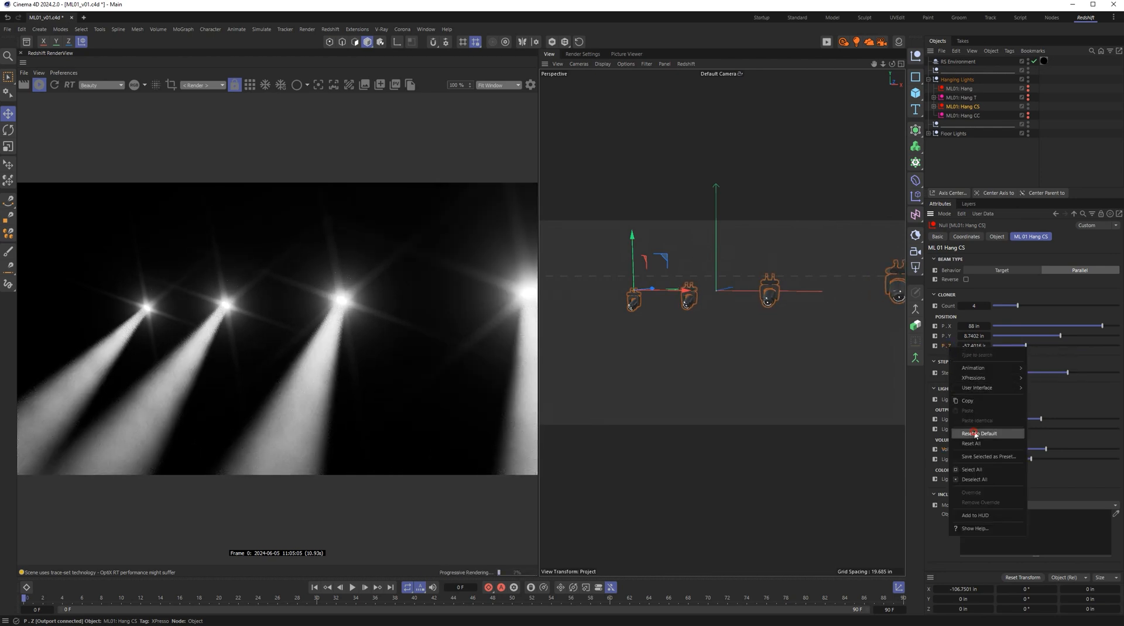
pyautogui.click(975, 434)
pyautogui.rightClick(950, 336)
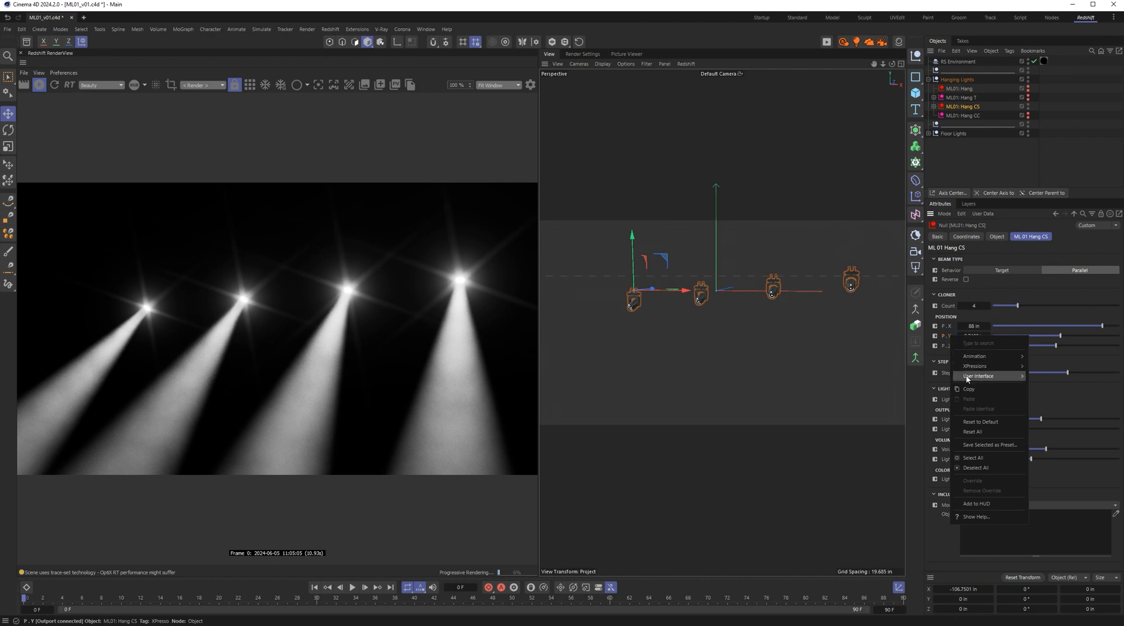
pyautogui.click(969, 422)
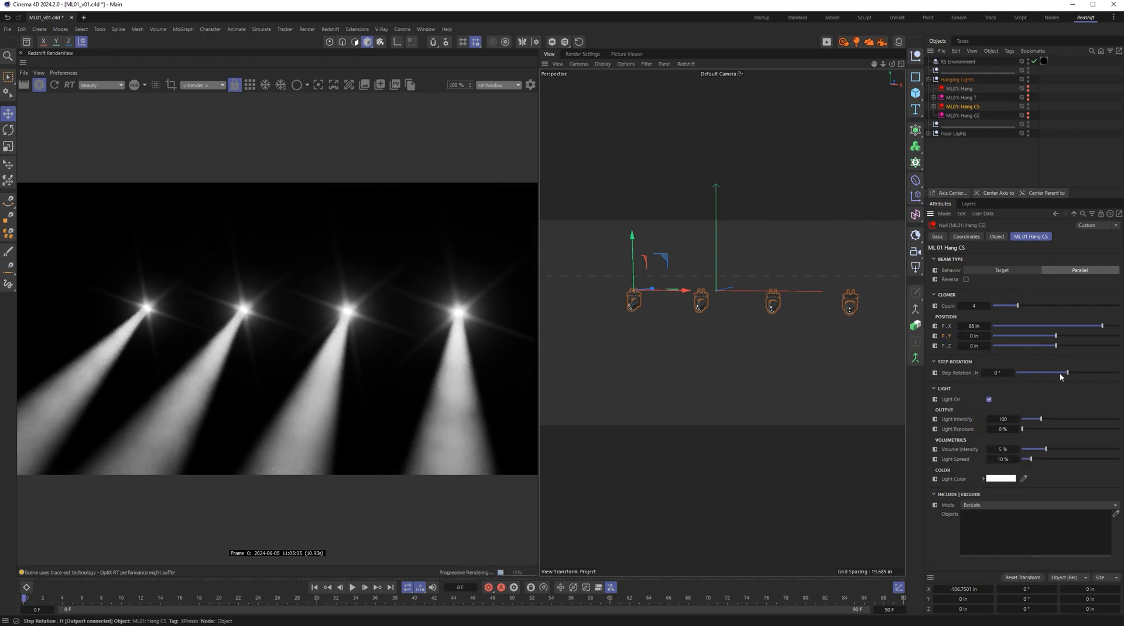
# Step: Try Step Rotation H values of -15° and 11° on the cloned lights, reset it to default, and collapse the Step Rotation section
pyautogui.moveTo(1066, 376)
pyautogui.mouseDown()
pyautogui.moveTo(1031, 378)
pyautogui.moveTo(1110, 379)
pyautogui.moveTo(1041, 377)
pyautogui.mouseUp()
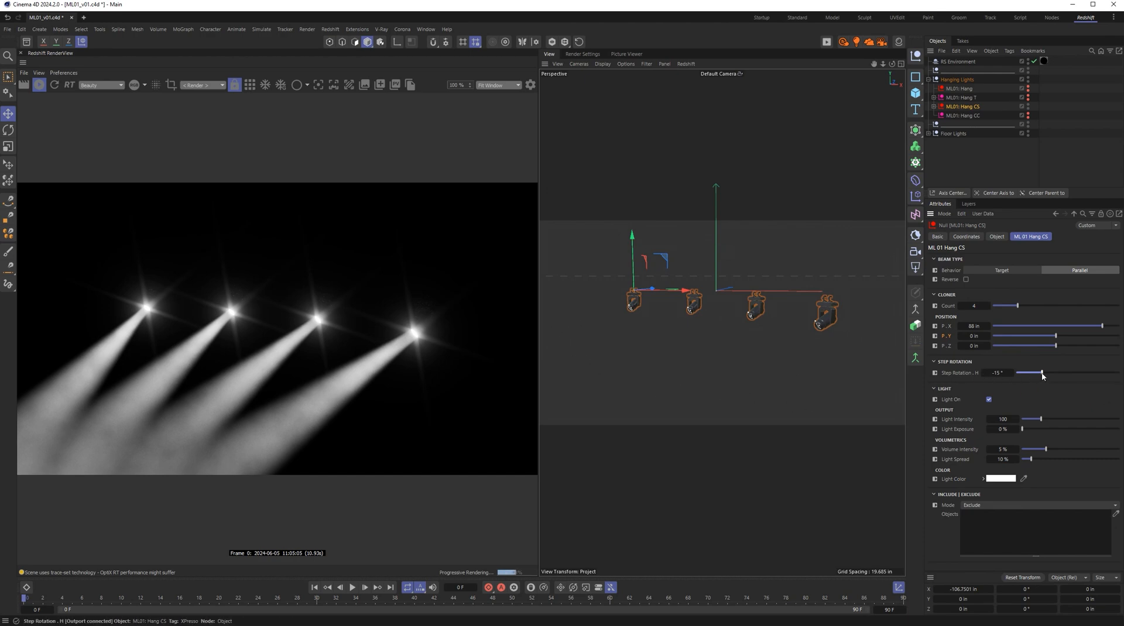
pyautogui.moveTo(1043, 375); pyautogui.dragTo(1086, 378)
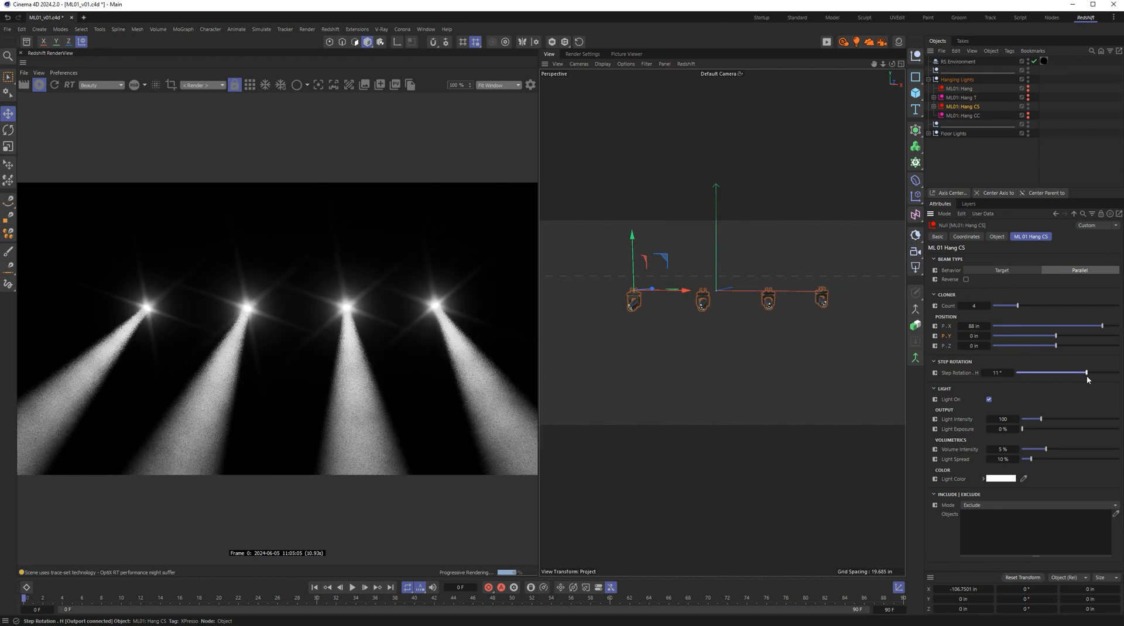
pyautogui.rightClick(967, 373)
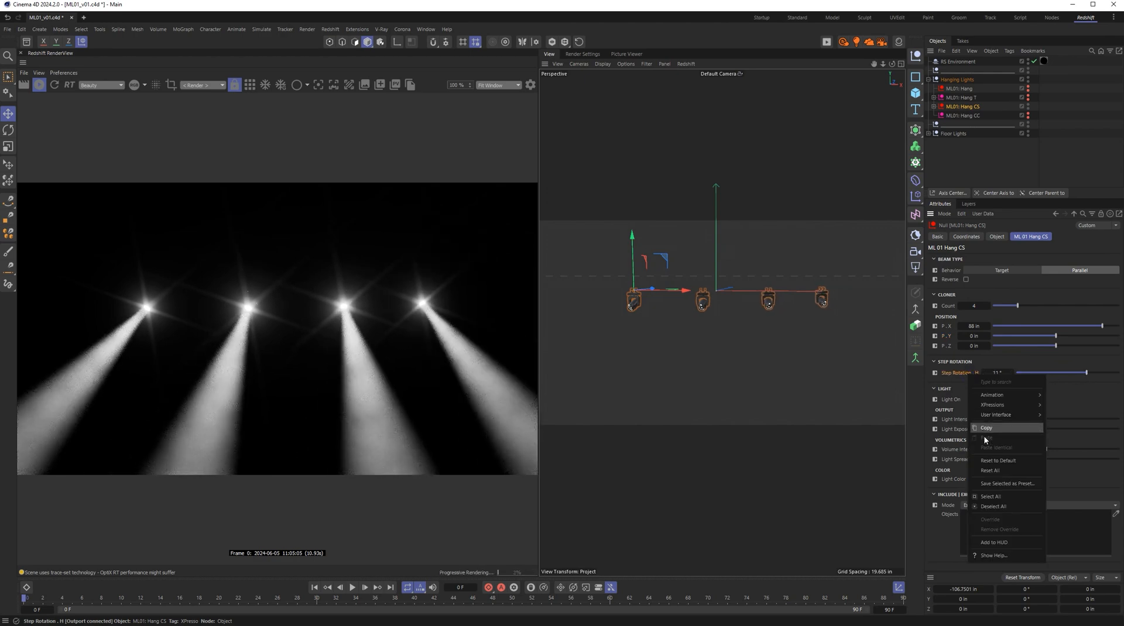
pyautogui.click(986, 461)
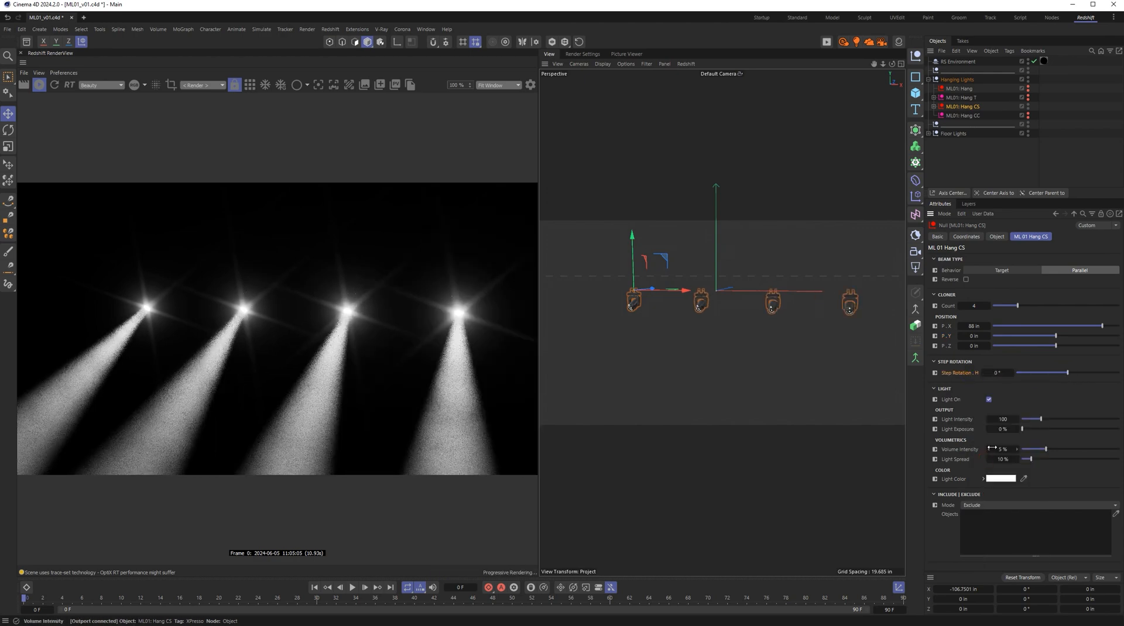
pyautogui.click(934, 361)
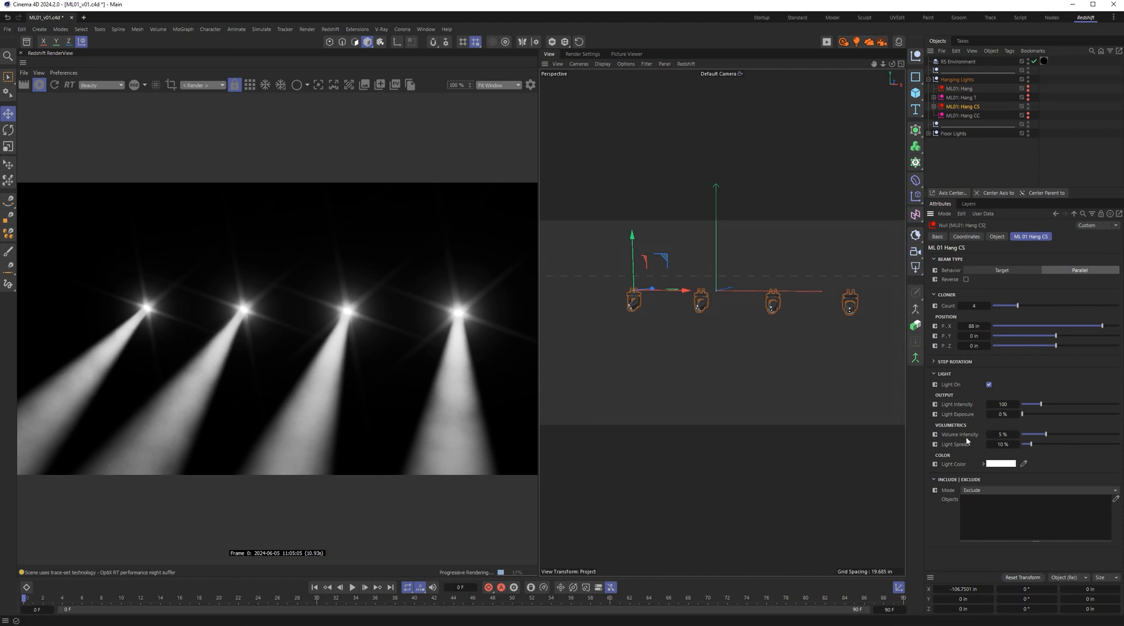
# Step: Set the ML01 Hang CS light color to orange, about RGB 226, 150, 16, and reduce Light Spread to 6%
pyautogui.click(1019, 464)
pyautogui.click(969, 517)
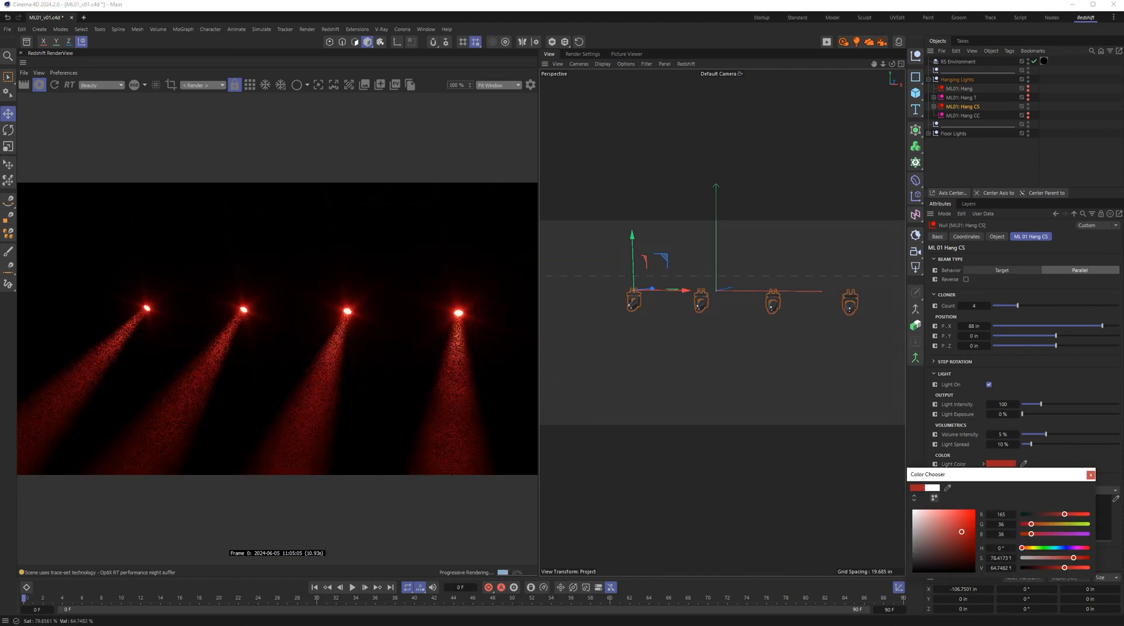
pyautogui.moveTo(1025, 525); pyautogui.dragTo(1060, 525)
pyautogui.click(1091, 475)
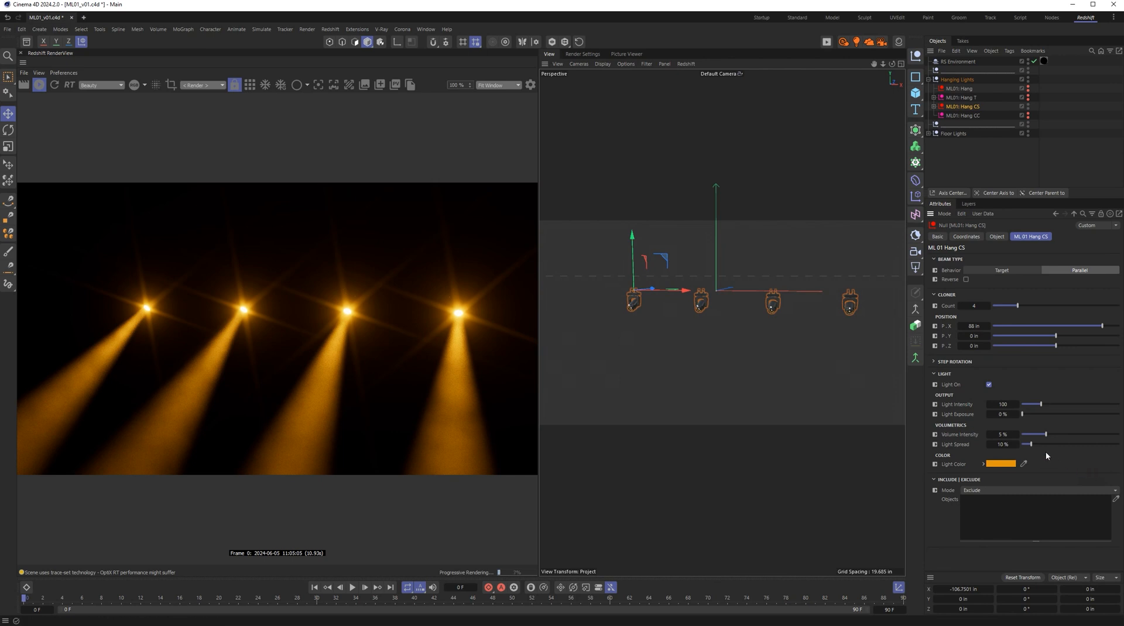
pyautogui.moveTo(1031, 444); pyautogui.dragTo(1026, 446)
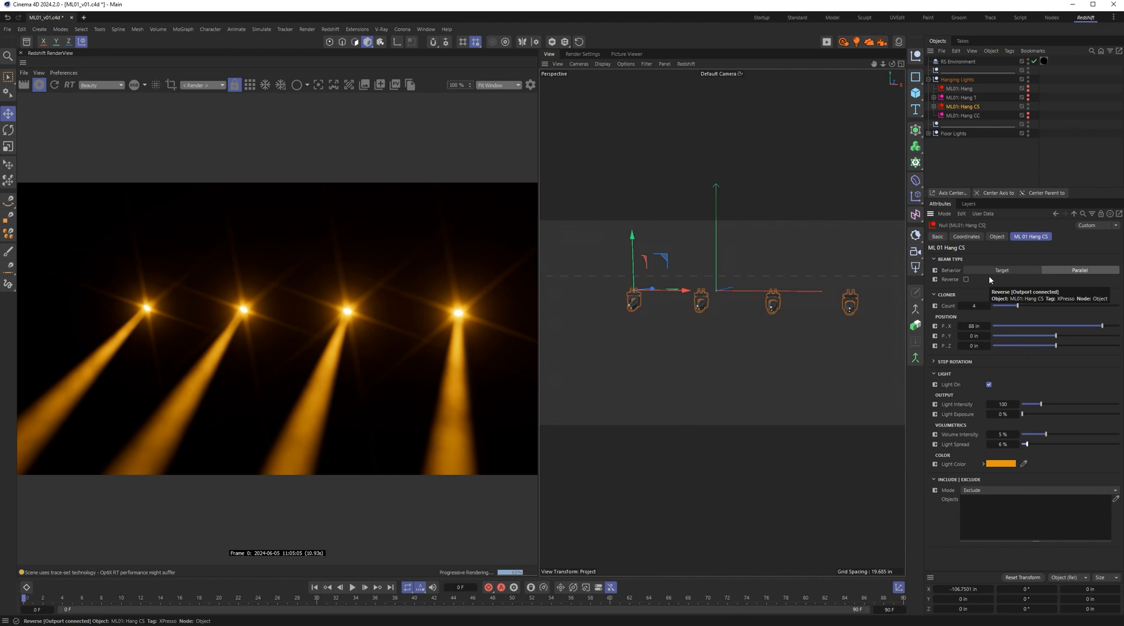
# Step: Move the TARGET Hang CS null to about X 47.1, Y -74.8, Z -113.5 in to re-aim the parallel beams
pyautogui.click(933, 108)
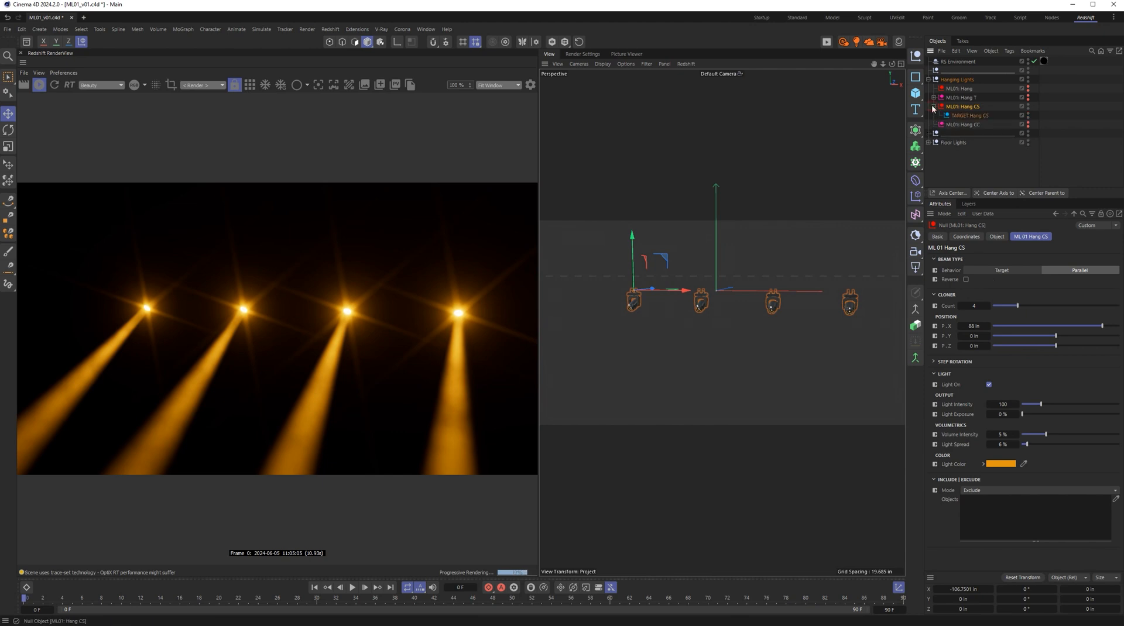
pyautogui.click(957, 116)
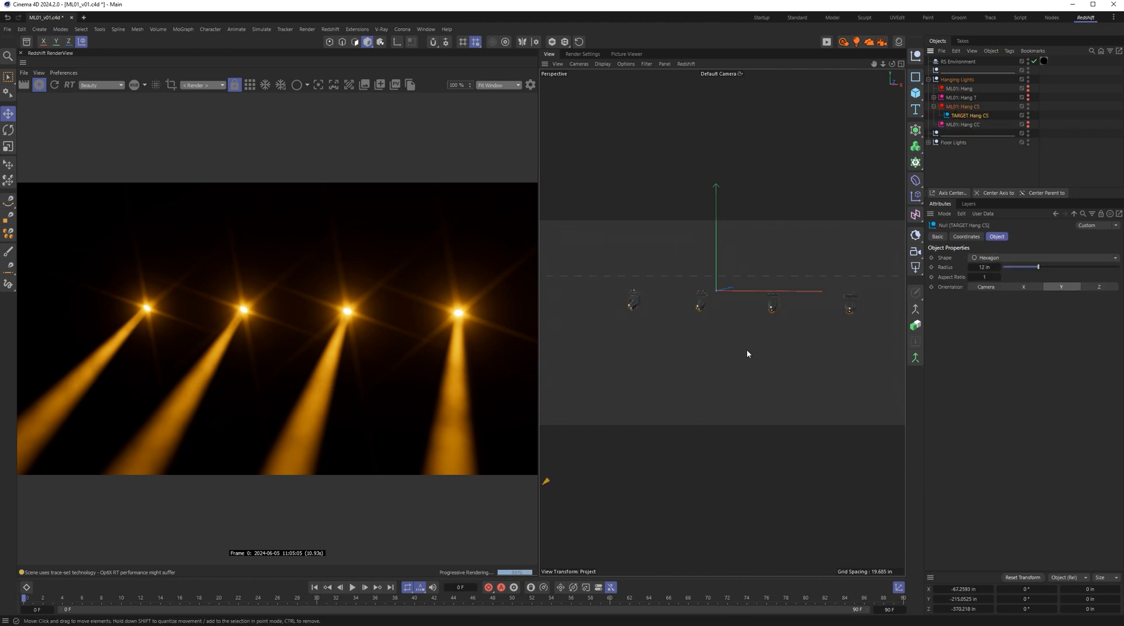
pyautogui.press('w')
pyautogui.scroll(-5, 733, 354)
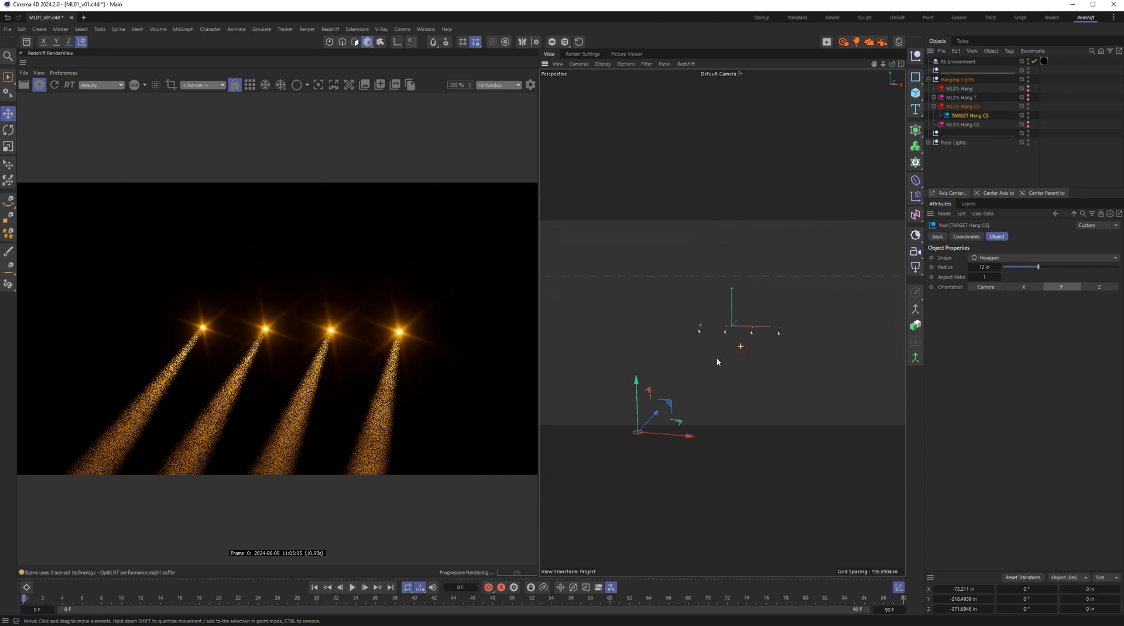
pyautogui.scroll(1, 721, 359)
pyautogui.moveTo(661, 408); pyautogui.dragTo(665, 315)
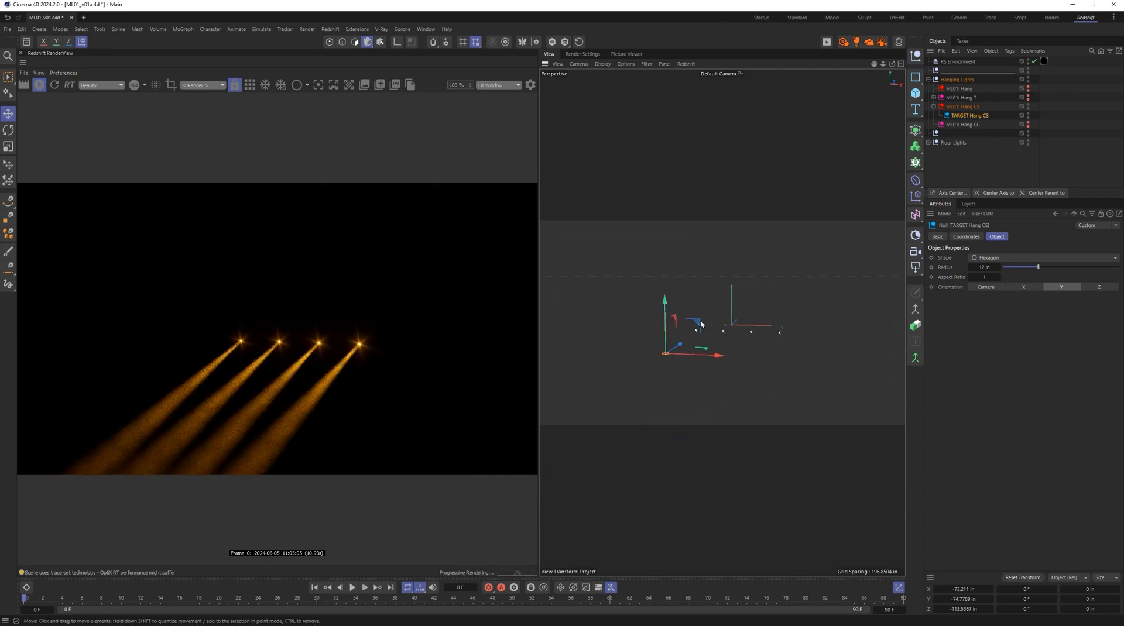
pyautogui.scroll(2, 731, 329)
pyautogui.scroll(1, 774, 327)
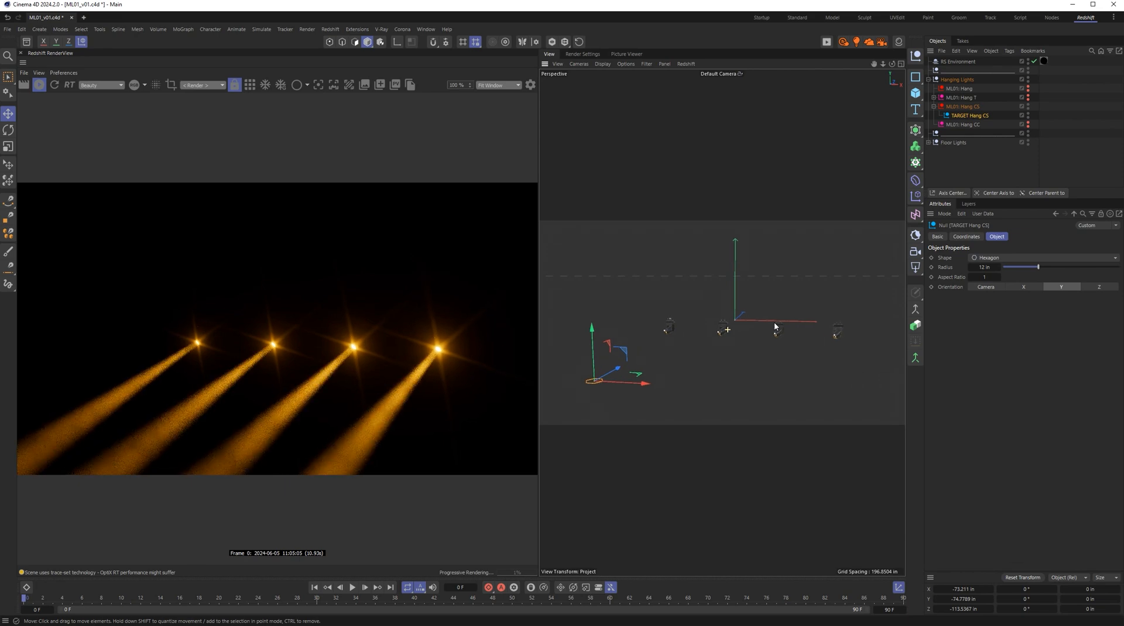
pyautogui.moveTo(652, 384); pyautogui.dragTo(729, 393)
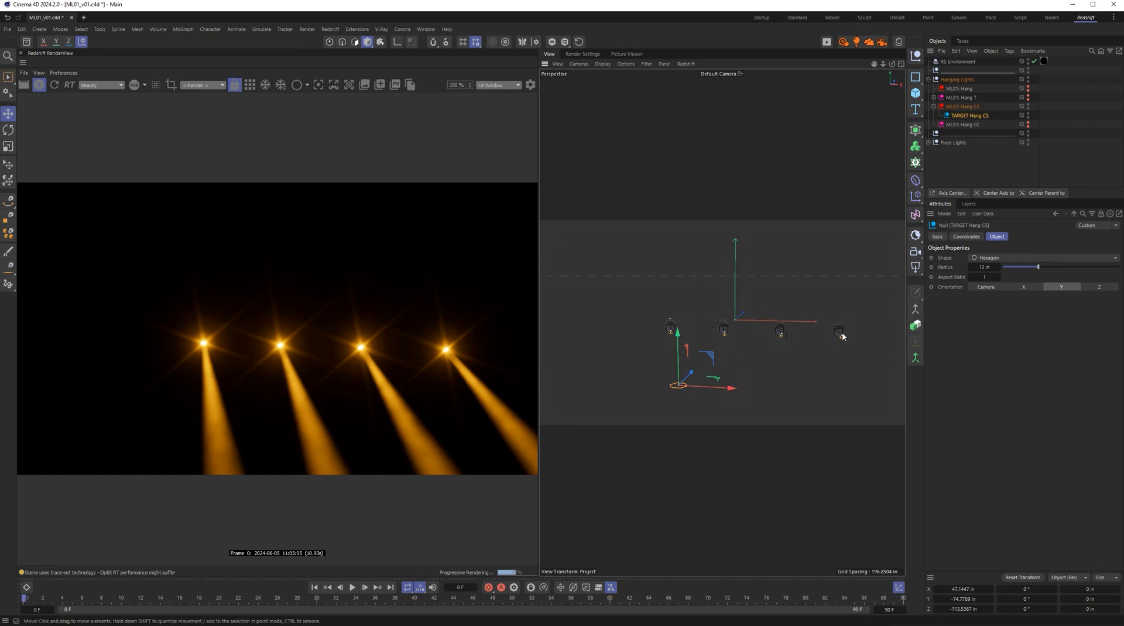
# Step: Set the ML01 Hang CS beam behavior to Target and move TARGET Hang CS to about X 66.7, Y -238.4 in
pyautogui.click(969, 108)
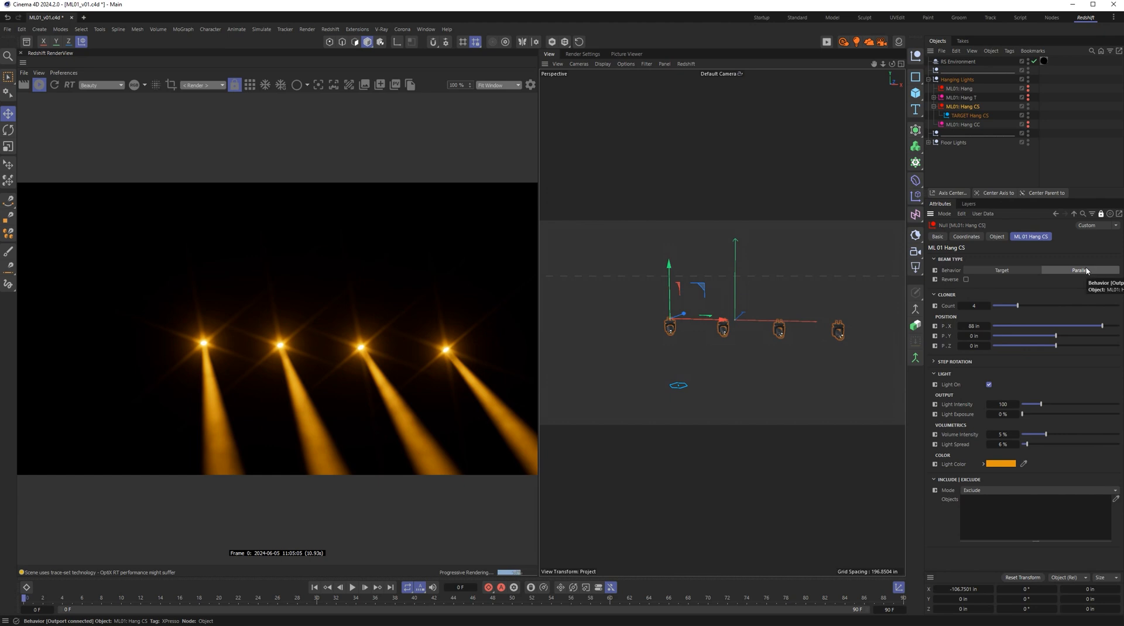
pyautogui.click(998, 271)
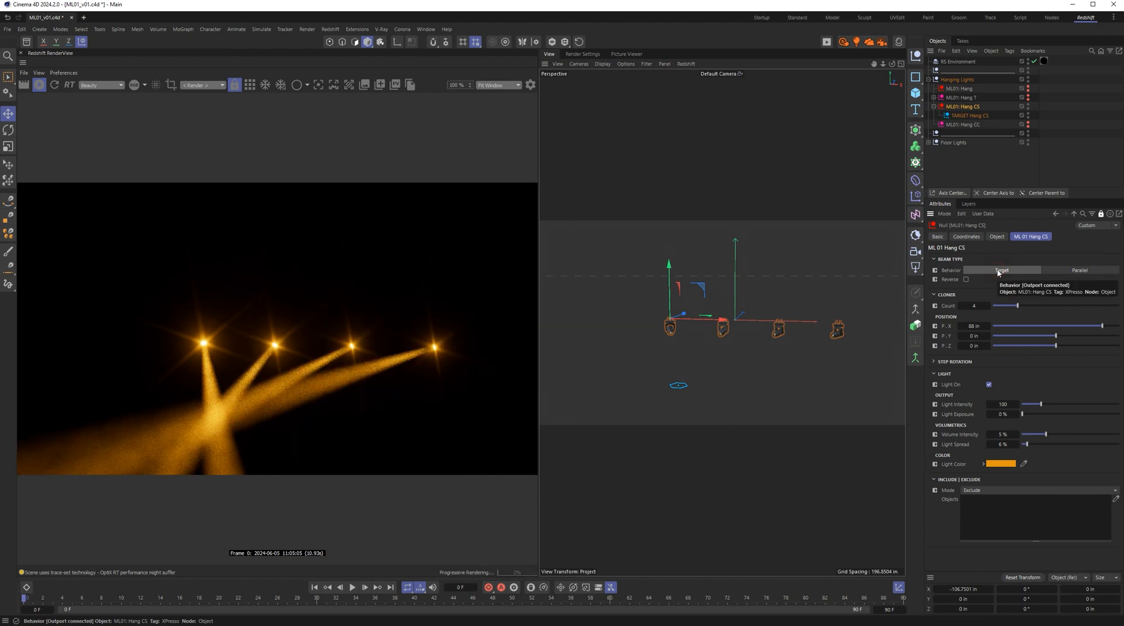
pyautogui.keyDown('alt'); pyautogui.moveTo(738, 362); pyautogui.dragTo(669, 383, button='right'); pyautogui.keyUp('alt')
pyautogui.click(975, 116)
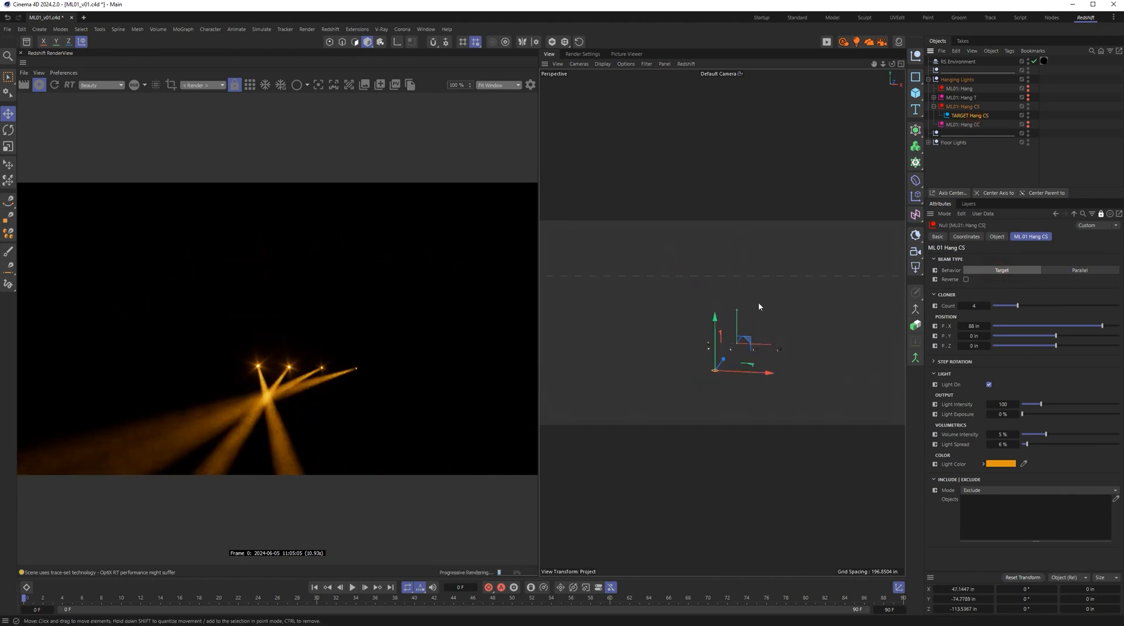
pyautogui.moveTo(707, 322); pyautogui.dragTo(707, 366)
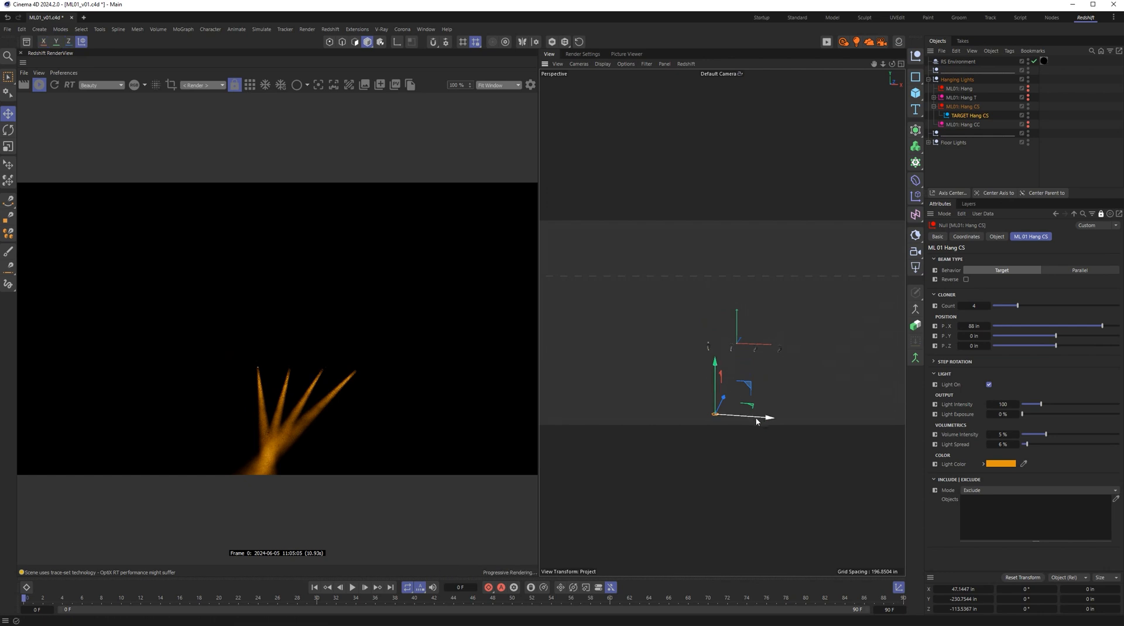
pyautogui.moveTo(772, 417); pyautogui.dragTo(811, 416)
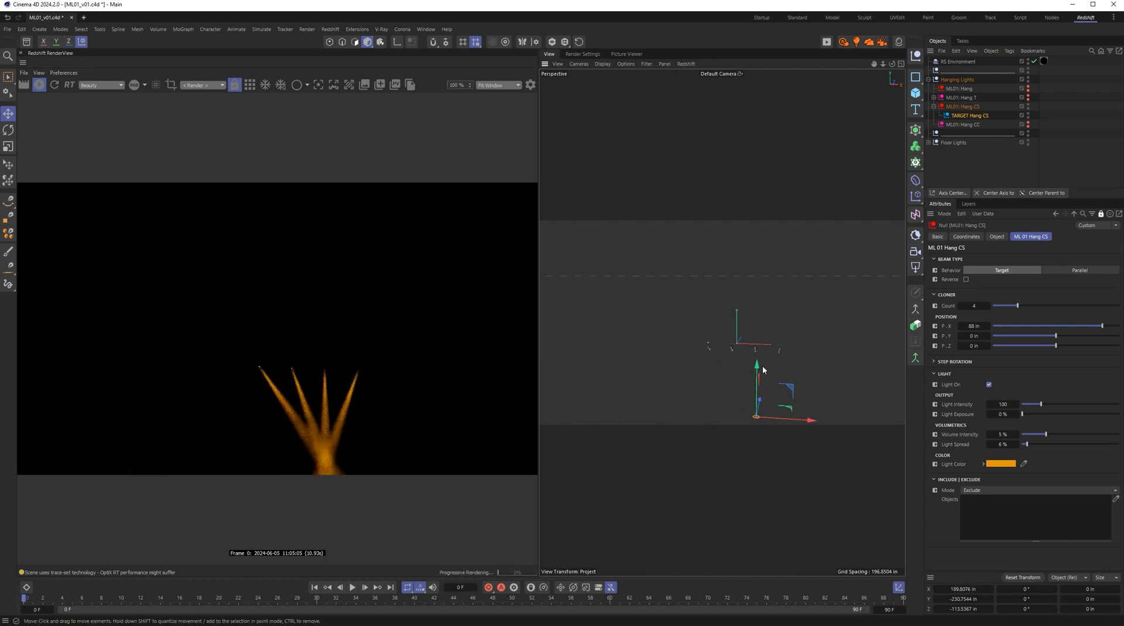
pyautogui.moveTo(758, 367); pyautogui.dragTo(758, 346)
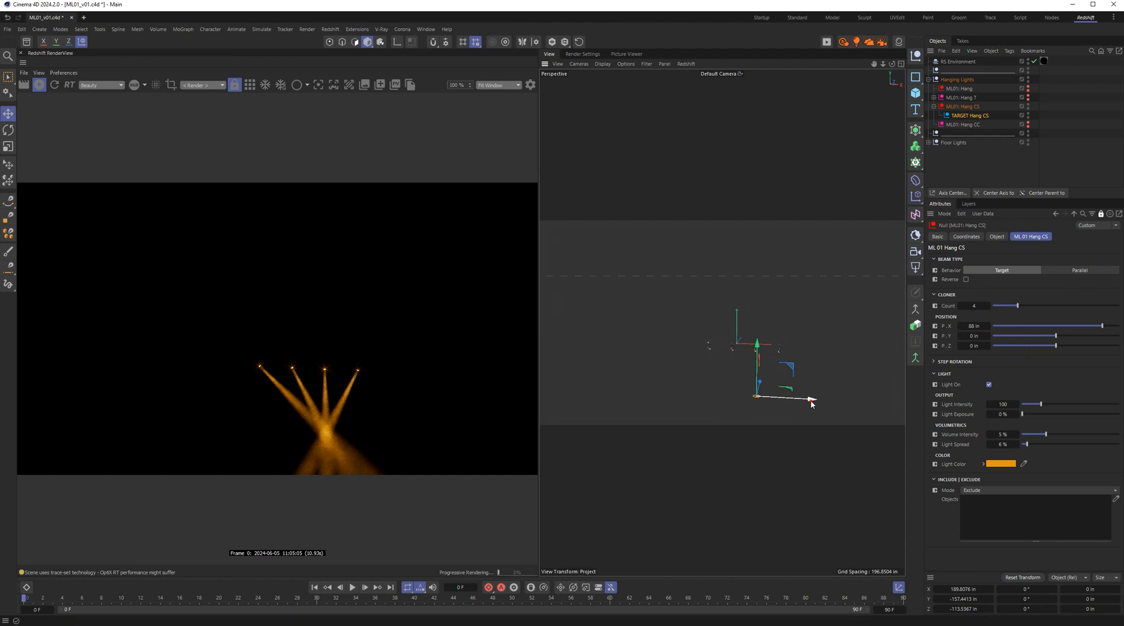
pyautogui.moveTo(809, 403); pyautogui.dragTo(773, 403)
pyautogui.moveTo(720, 345); pyautogui.dragTo(720, 366)
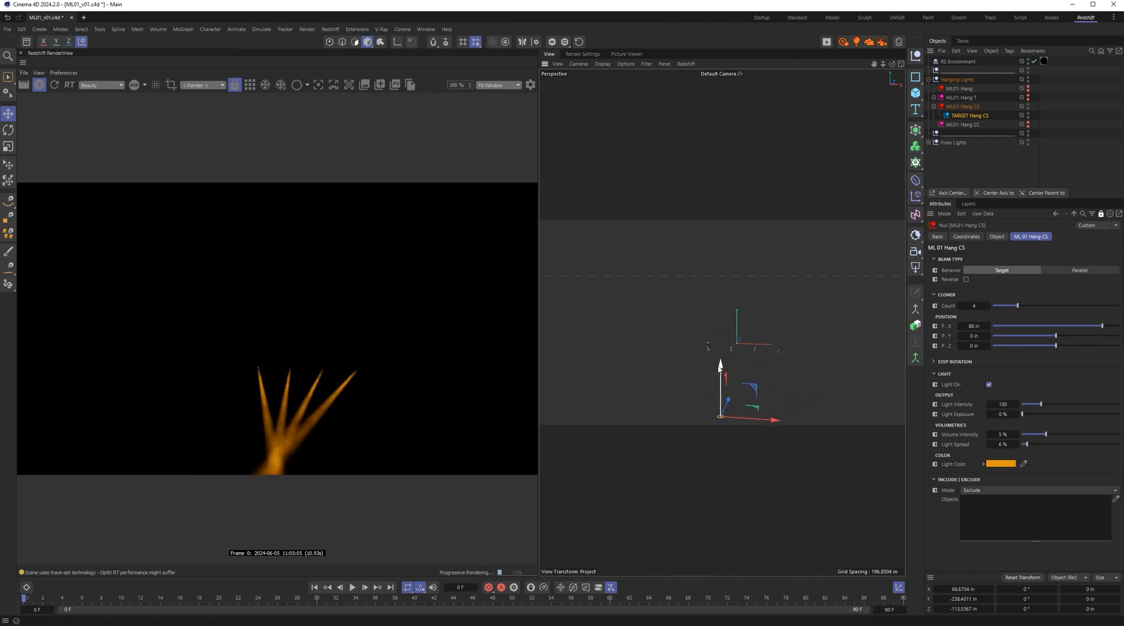
# Step: Try Parallel behavior while moving the target null to about X -51.9, Y -113.9 in, and return the behavior to Target
pyautogui.click(1074, 271)
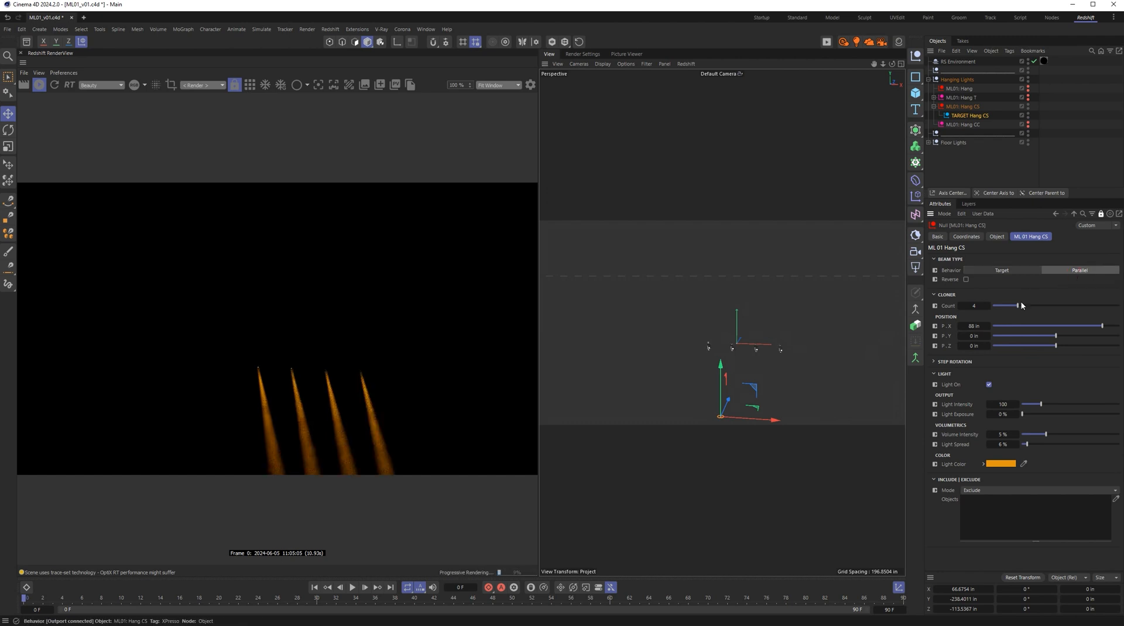
pyautogui.moveTo(779, 424)
pyautogui.mouseDown()
pyautogui.moveTo(671, 418)
pyautogui.moveTo(782, 422)
pyautogui.mouseUp()
pyautogui.moveTo(728, 364); pyautogui.dragTo(727, 330)
pyautogui.moveTo(774, 388); pyautogui.dragTo(732, 391)
pyautogui.click(1004, 271)
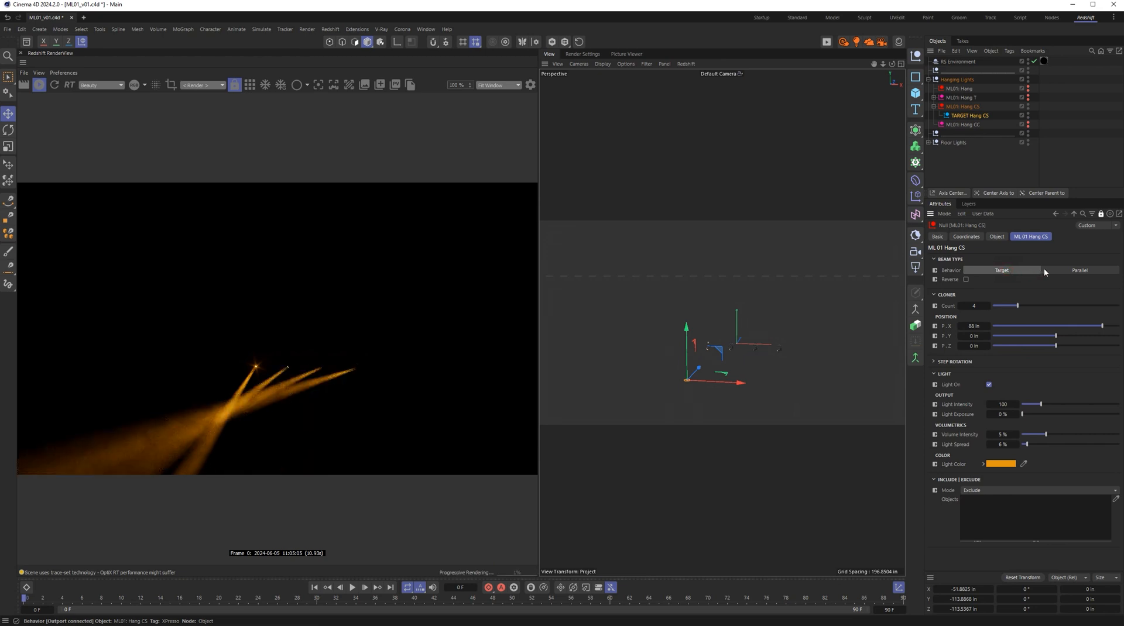
# Step: Change the ML01 Hang CS light color to red-orange
pyautogui.click(1001, 464)
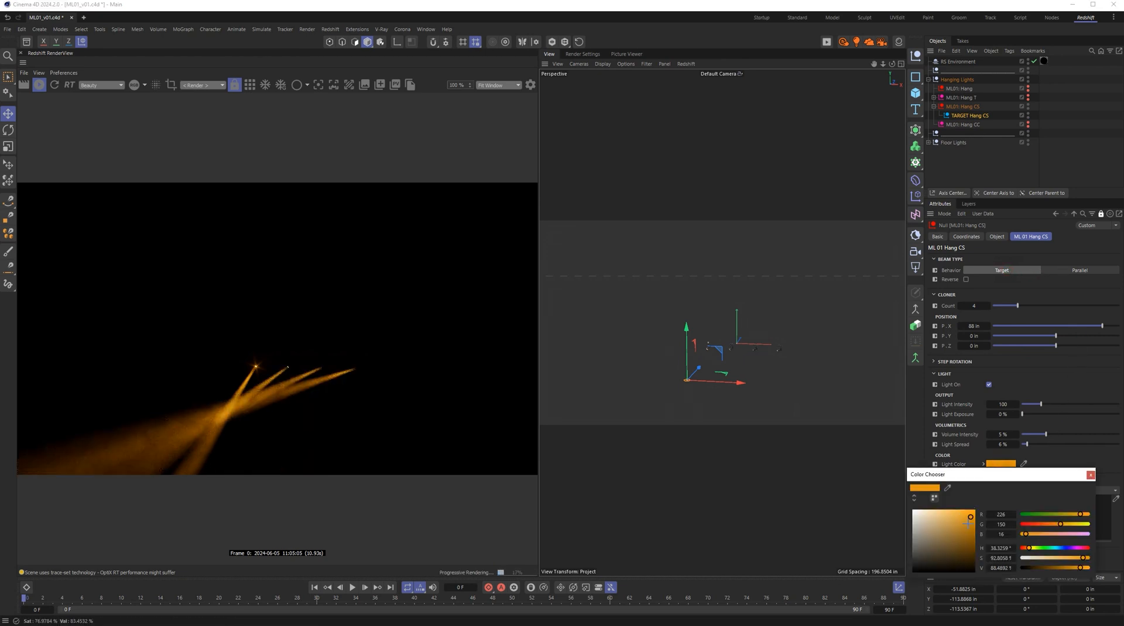
pyautogui.click(1040, 527)
pyautogui.click(1090, 475)
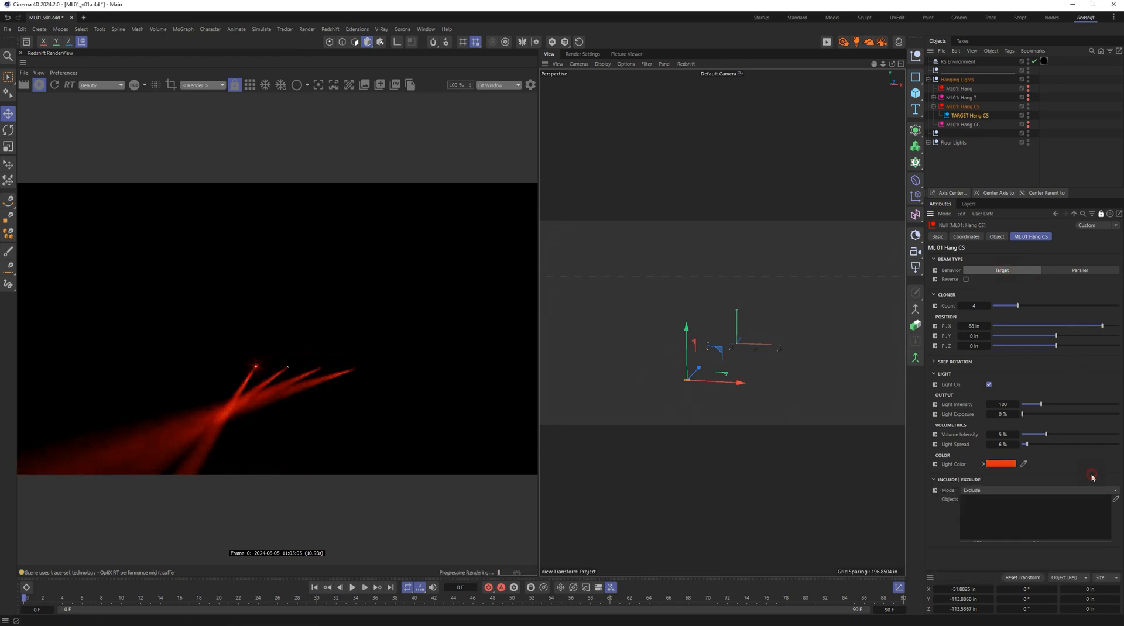
# Step: Compare Parallel behavior with Target, keep Target, and move the target null to about X 99.1, Y -263.4, Z -274.1 in
pyautogui.click(1062, 269)
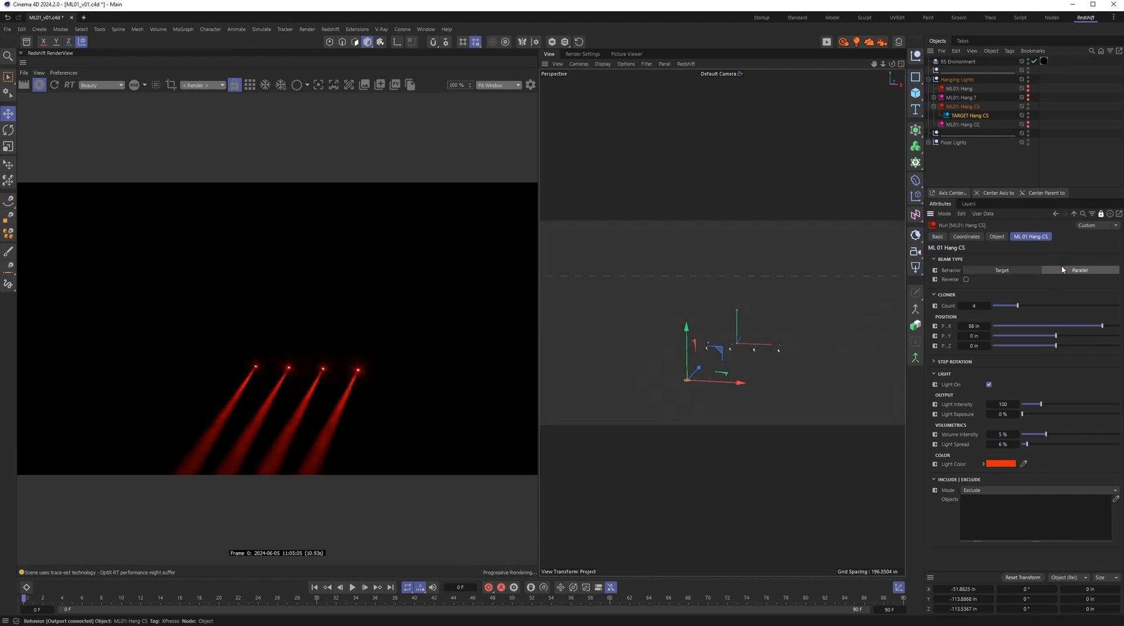
pyautogui.click(1024, 270)
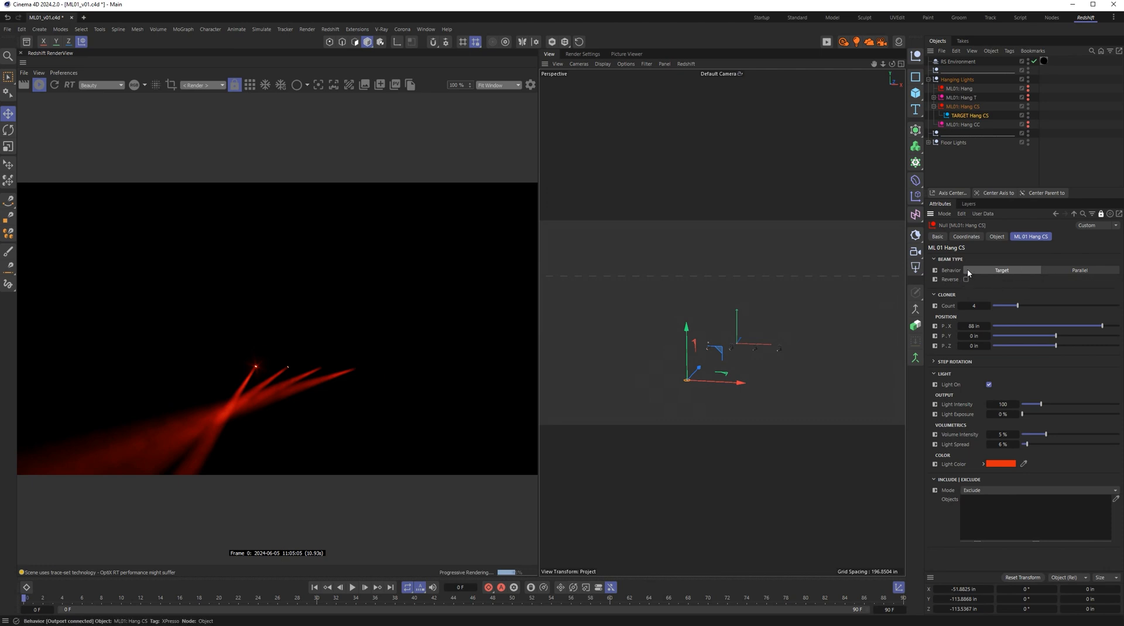
pyautogui.keyDown('alt'); pyautogui.moveTo(734, 383); pyautogui.dragTo(736, 358, button='middle'); pyautogui.keyUp('alt')
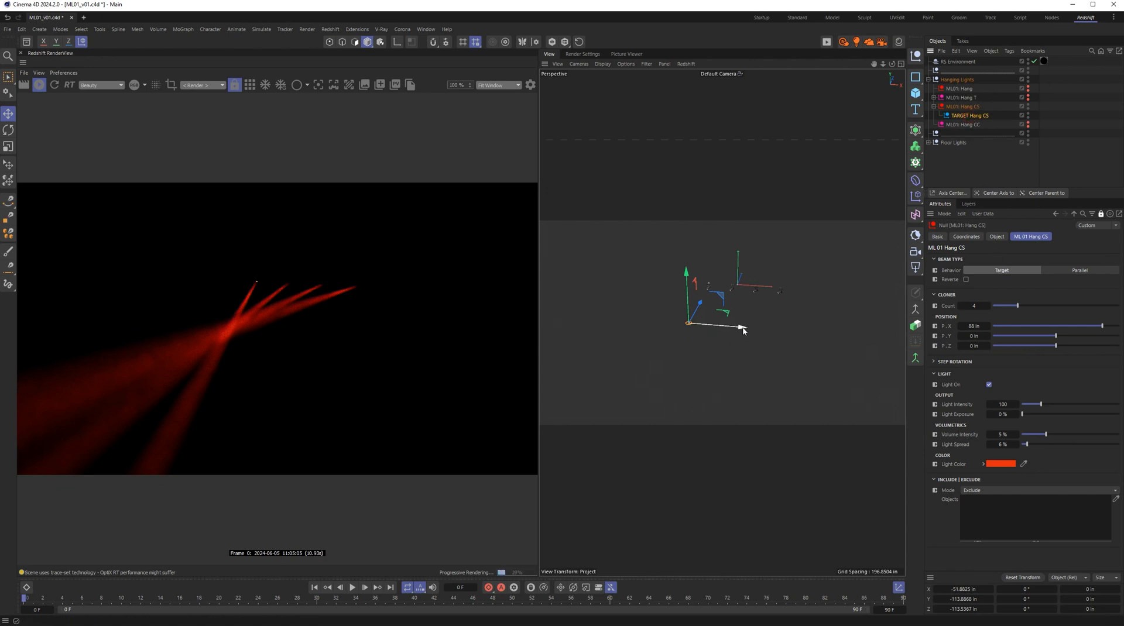
pyautogui.moveTo(741, 326); pyautogui.dragTo(782, 339)
pyautogui.moveTo(733, 308); pyautogui.dragTo(727, 370)
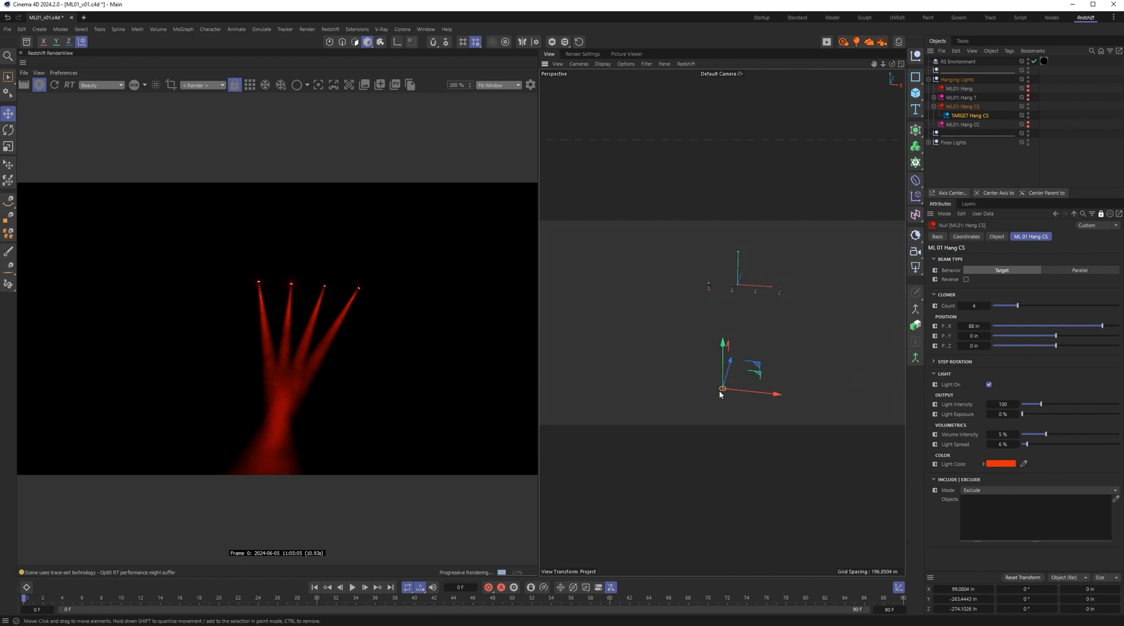
# Step: Turn on Reverse for the ML01 Hang CS beams and move the target null behind the lights, about Y -100.6, Z 201.9 in
pyautogui.click(966, 280)
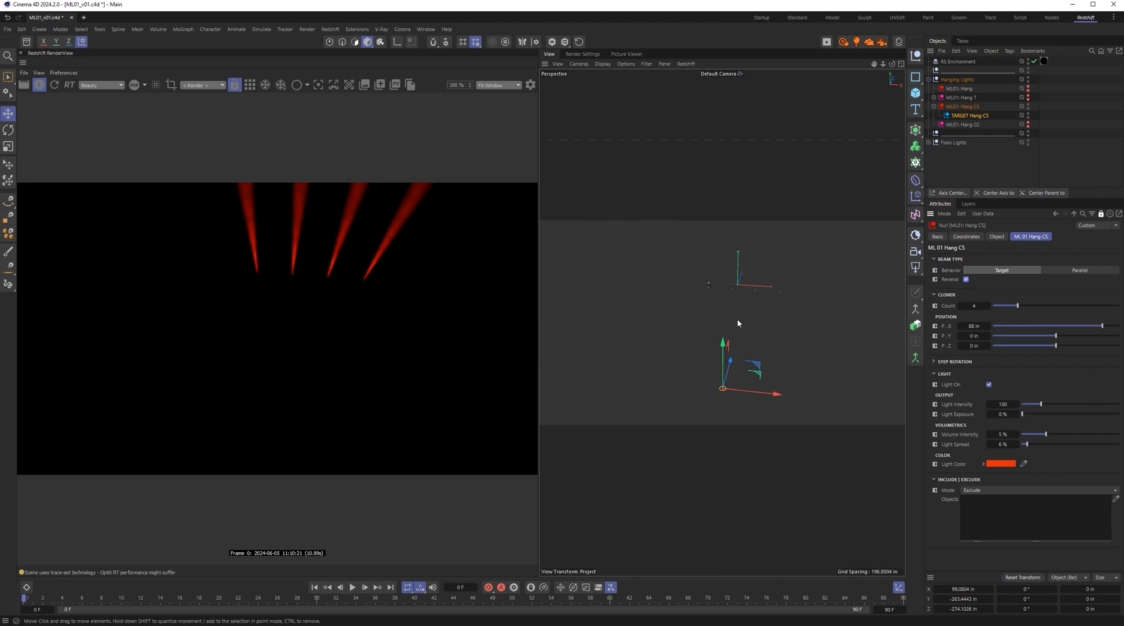
pyautogui.keyDown('alt'); pyautogui.moveTo(755, 331); pyautogui.dragTo(729, 339); pyautogui.keyUp('alt')
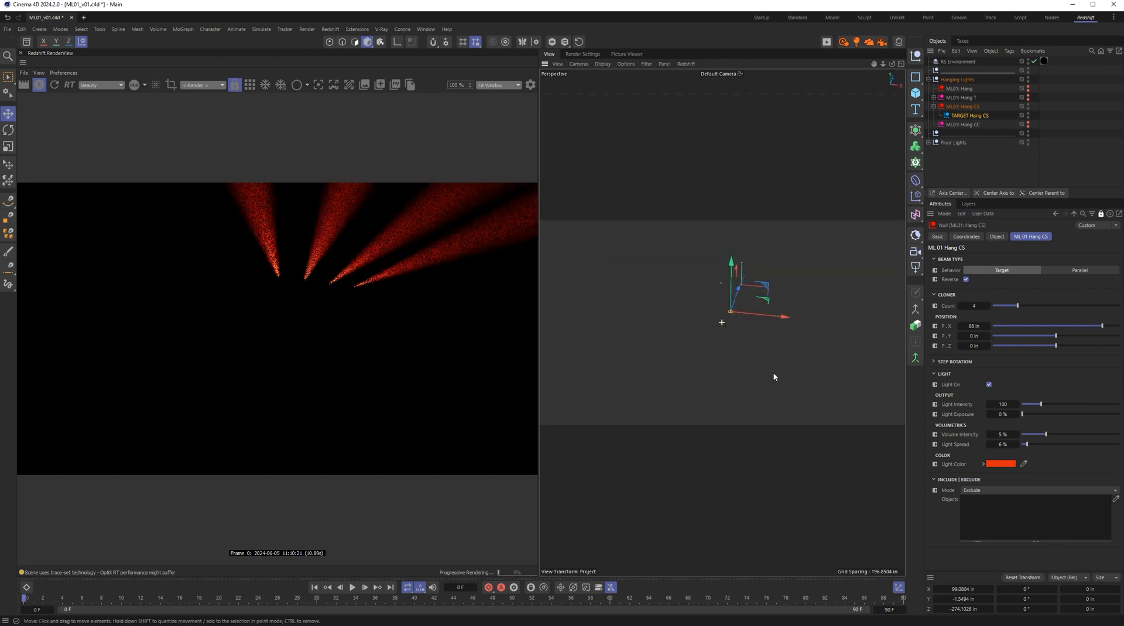
pyautogui.moveTo(736, 288); pyautogui.dragTo(786, 255)
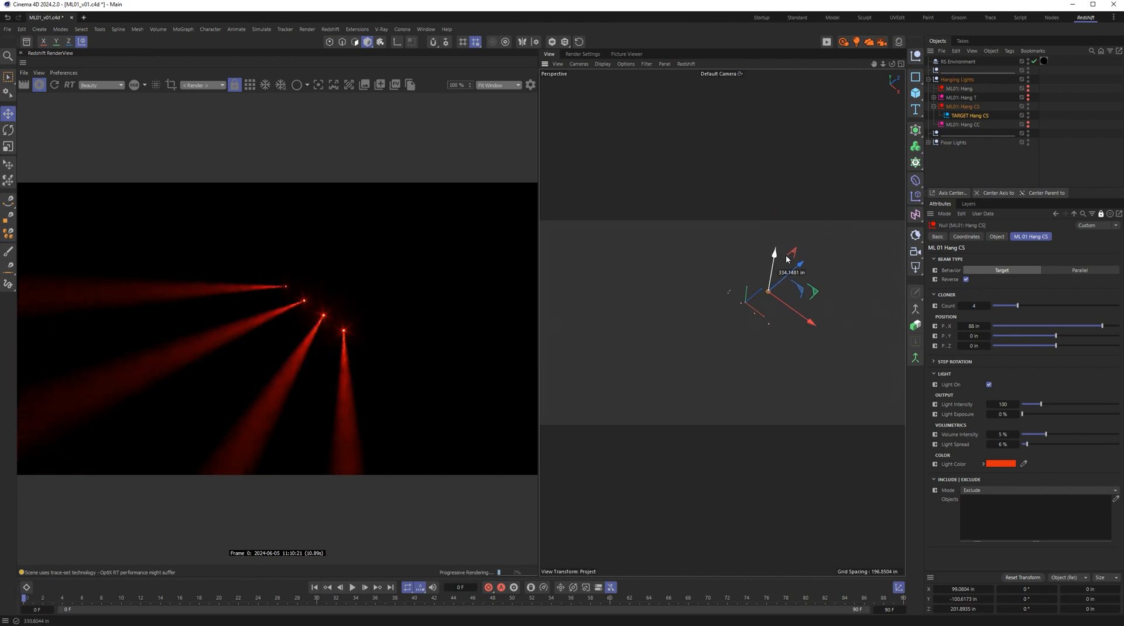
pyautogui.keyDown('alt'); pyautogui.moveTo(762, 298); pyautogui.dragTo(794, 363); pyautogui.keyUp('alt')
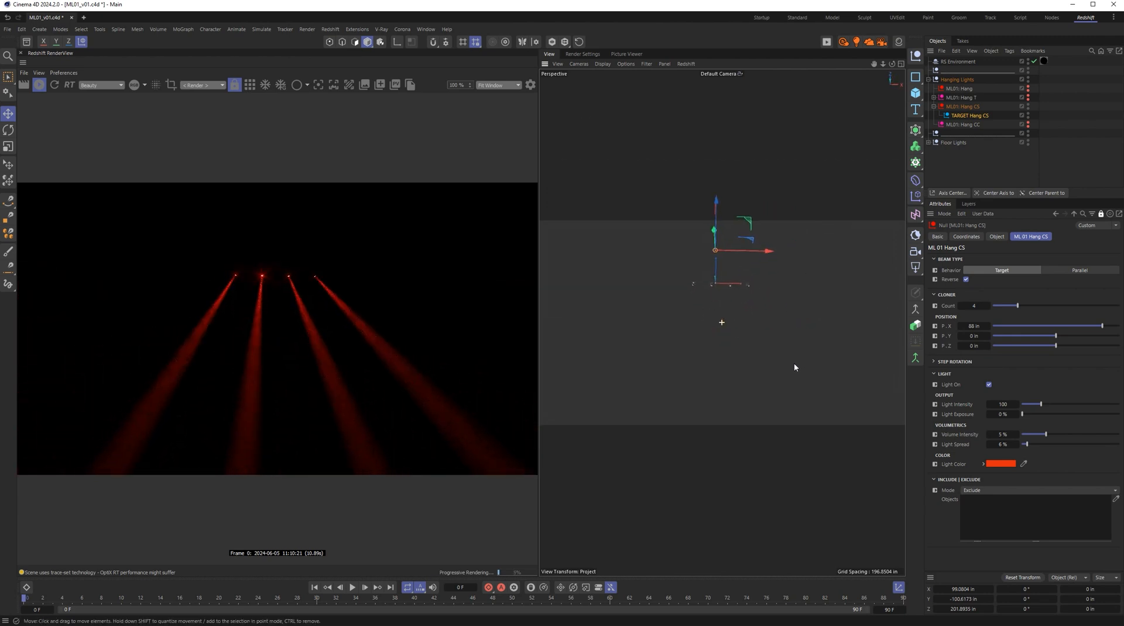
# Step: Move the target null close to the reversed lights, about Y -4, Z 46.1 in, and turn off Reverse
pyautogui.moveTo(726, 232); pyautogui.dragTo(728, 334)
pyautogui.keyDown('alt'); pyautogui.moveTo(725, 351); pyautogui.dragTo(740, 270, button='right'); pyautogui.keyUp('alt')
pyautogui.keyDown('alt'); pyautogui.moveTo(740, 270); pyautogui.dragTo(738, 317, button='middle'); pyautogui.keyUp('alt')
pyautogui.moveTo(712, 365)
pyautogui.keyDown('alt'); pyautogui.mouseDown()
pyautogui.moveTo(715, 343)
pyautogui.moveTo(727, 368)
pyautogui.moveTo(730, 359)
pyautogui.mouseUp(); pyautogui.keyUp('alt')
pyautogui.moveTo(716, 304); pyautogui.dragTo(720, 263)
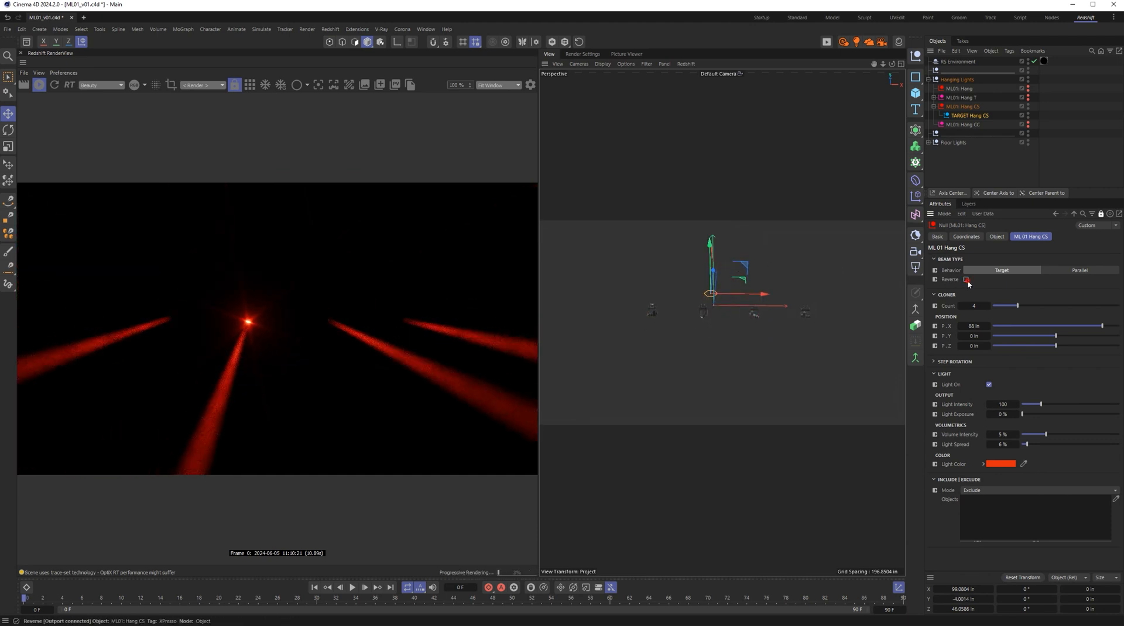
# Step: Move the TARGET Hang CS null out in front of the lights to about X 18.9, Y -46.9, Z -747.5 in
pyautogui.keyDown('alt'); pyautogui.moveTo(735, 325); pyautogui.dragTo(674, 341); pyautogui.keyUp('alt')
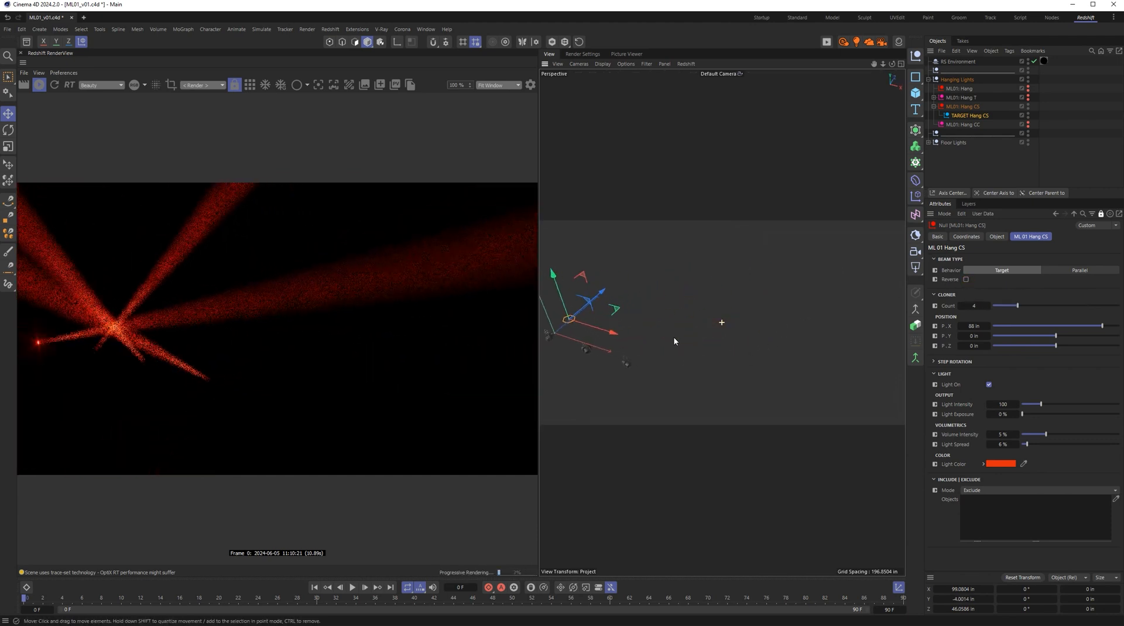
pyautogui.keyDown('alt'); pyautogui.moveTo(674, 341); pyautogui.dragTo(648, 347, button='right'); pyautogui.keyUp('alt')
pyautogui.moveTo(657, 305); pyautogui.dragTo(611, 355)
pyautogui.keyDown('alt'); pyautogui.moveTo(675, 350); pyautogui.dragTo(770, 275, button='middle'); pyautogui.keyUp('alt')
pyautogui.keyDown('alt'); pyautogui.moveTo(722, 343); pyautogui.dragTo(749, 331); pyautogui.keyUp('alt')
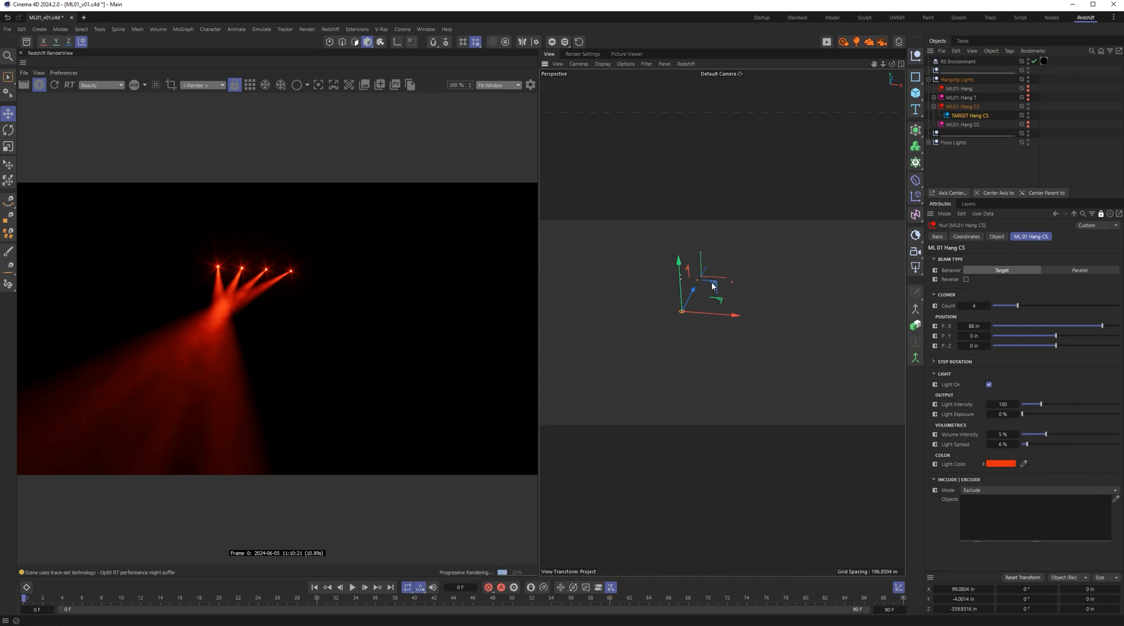
pyautogui.moveTo(692, 291); pyautogui.dragTo(690, 366)
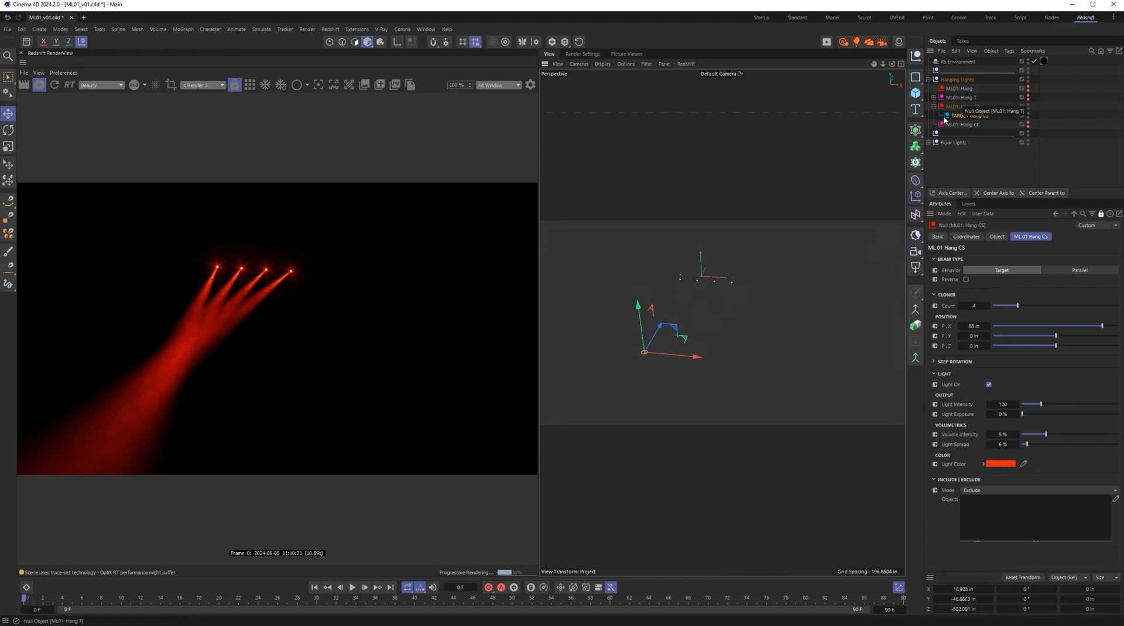
pyautogui.moveTo(658, 331); pyautogui.dragTo(644, 355)
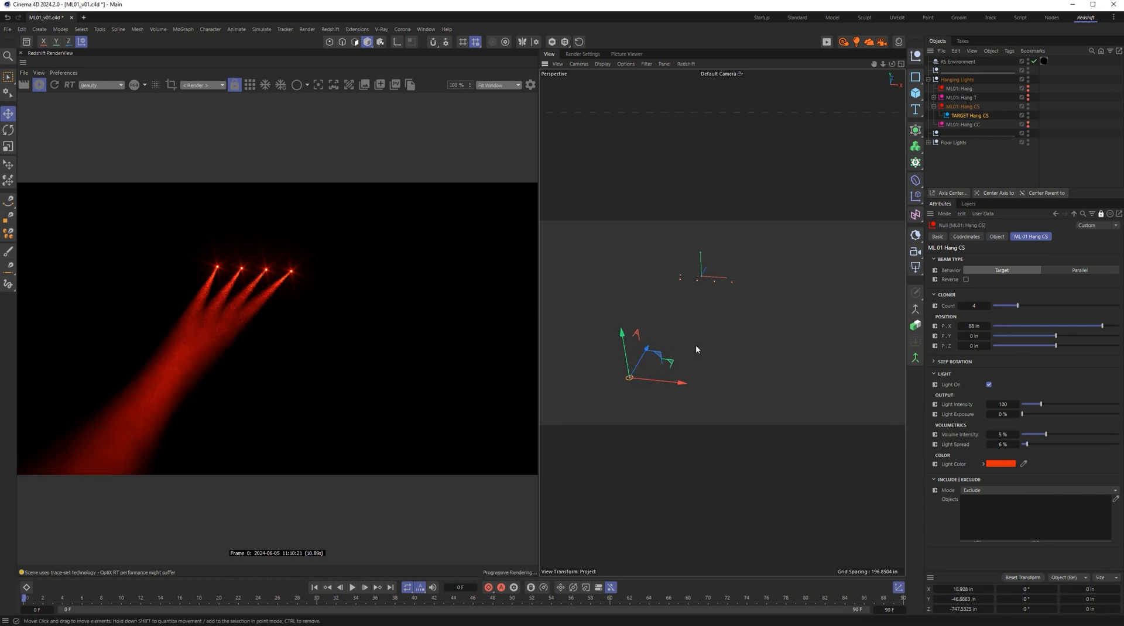
pyautogui.moveTo(1025, 307)
pyautogui.mouseDown()
pyautogui.moveTo(1063, 306)
pyautogui.moveTo(1073, 328)
pyautogui.moveTo(1062, 329)
pyautogui.moveTo(1106, 332)
pyautogui.mouseUp()
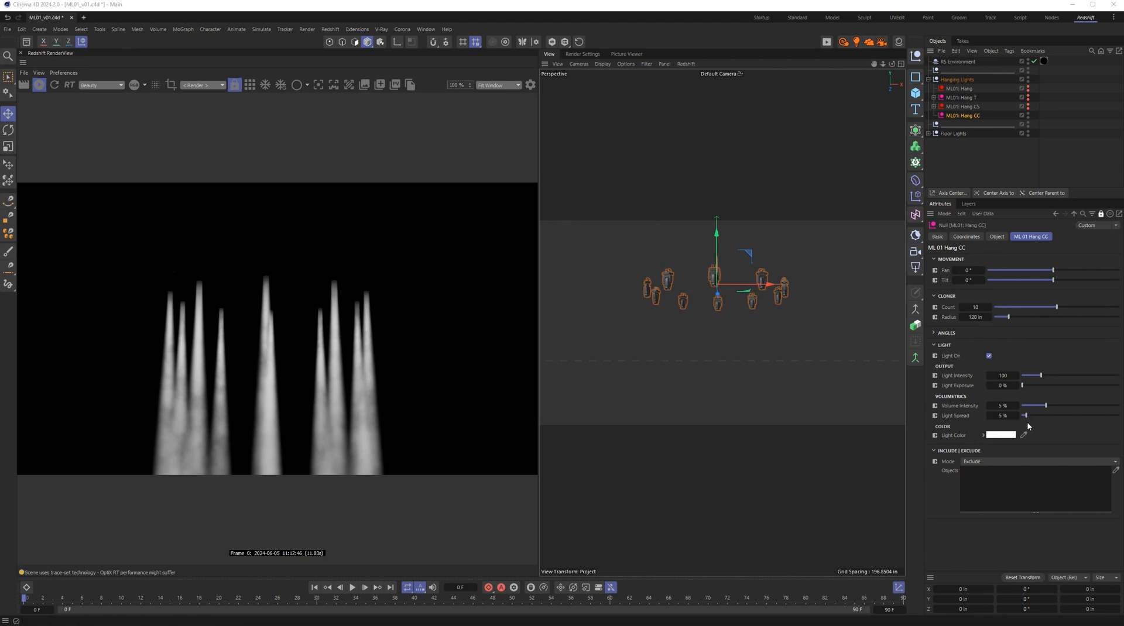
# Step: Set the light color of the ML01 Hang CC rig to red, RGB 249, 9, 9
pyautogui.click(1001, 435)
pyautogui.click(972, 484)
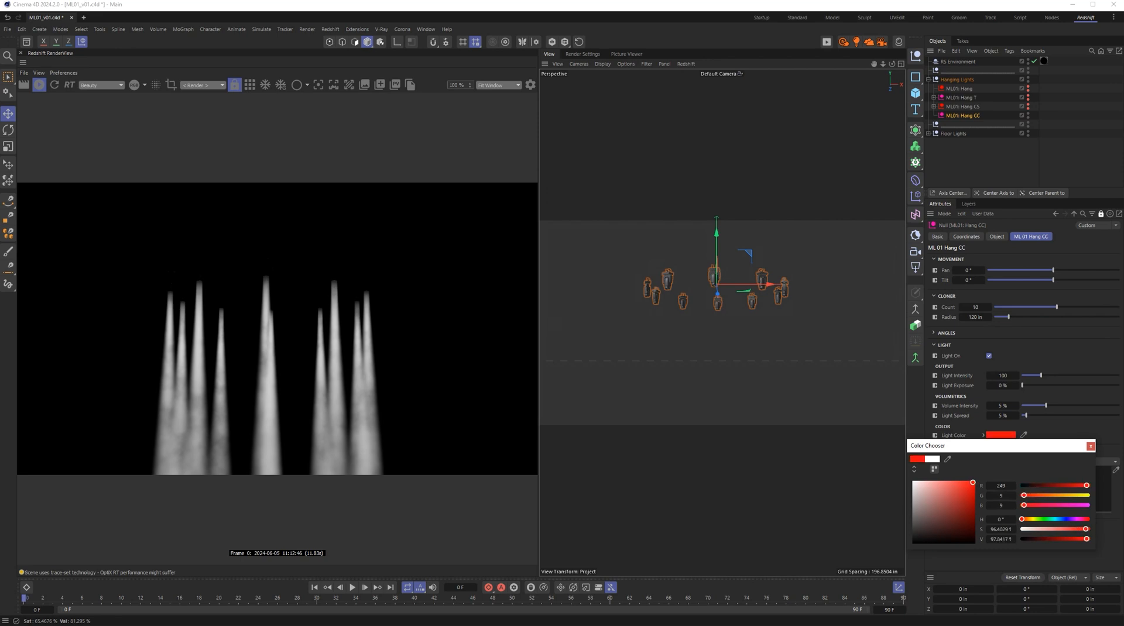
pyautogui.click(1089, 447)
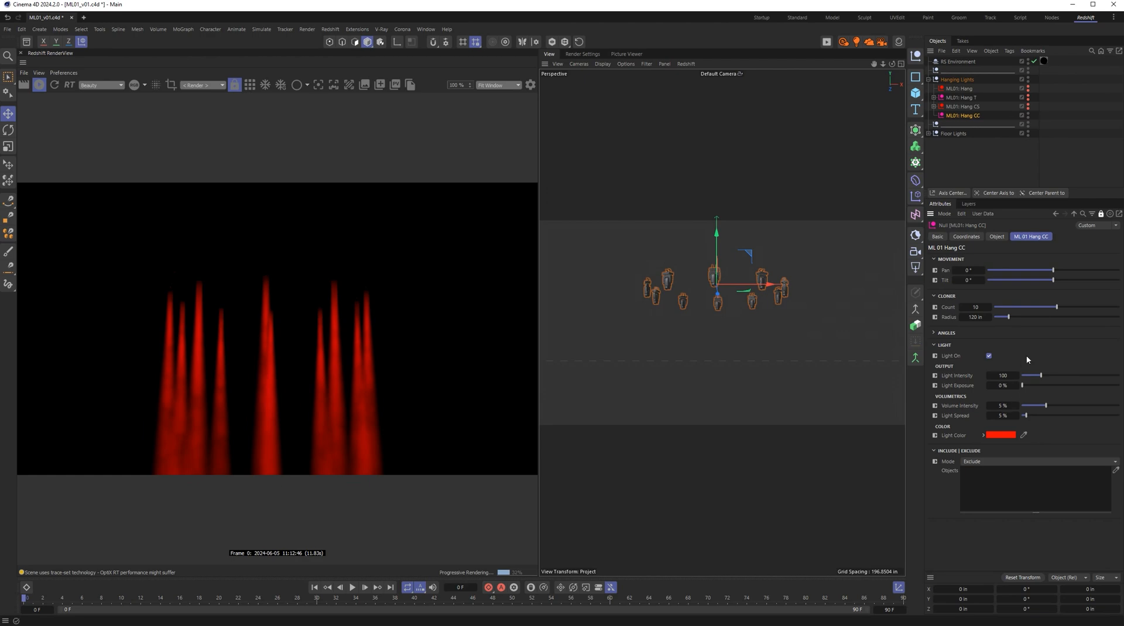
# Step: Try panning the ML01 Hang CC lights to 30°, tilt them to 55°, and return Pan to 0°
pyautogui.moveTo(1054, 272); pyautogui.dragTo(1083, 287)
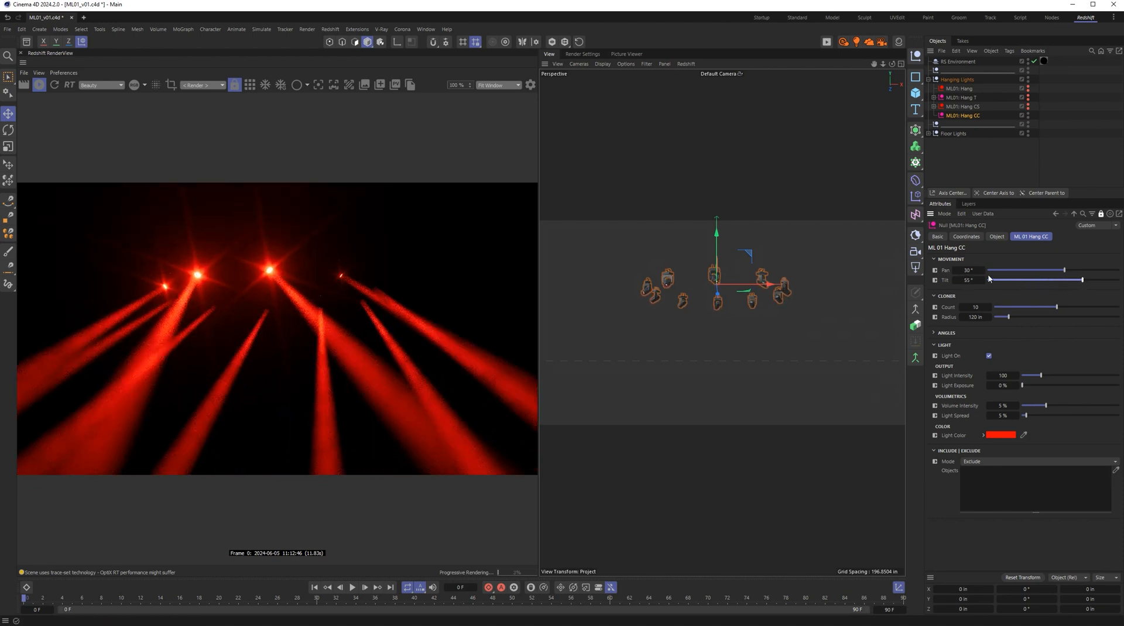
pyautogui.moveTo(969, 271); pyautogui.dragTo(969, 271)
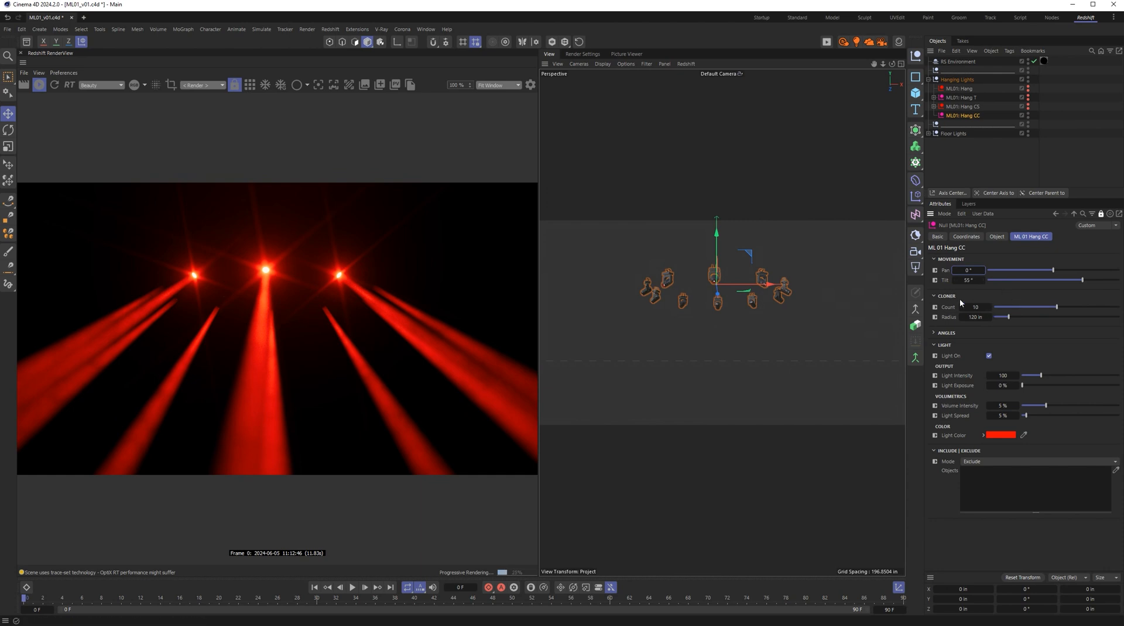
# Step: Set the circular cloner to 18 lights and widen its radius to about 166.5 in
pyautogui.moveTo(1057, 307); pyautogui.dragTo(1122, 315)
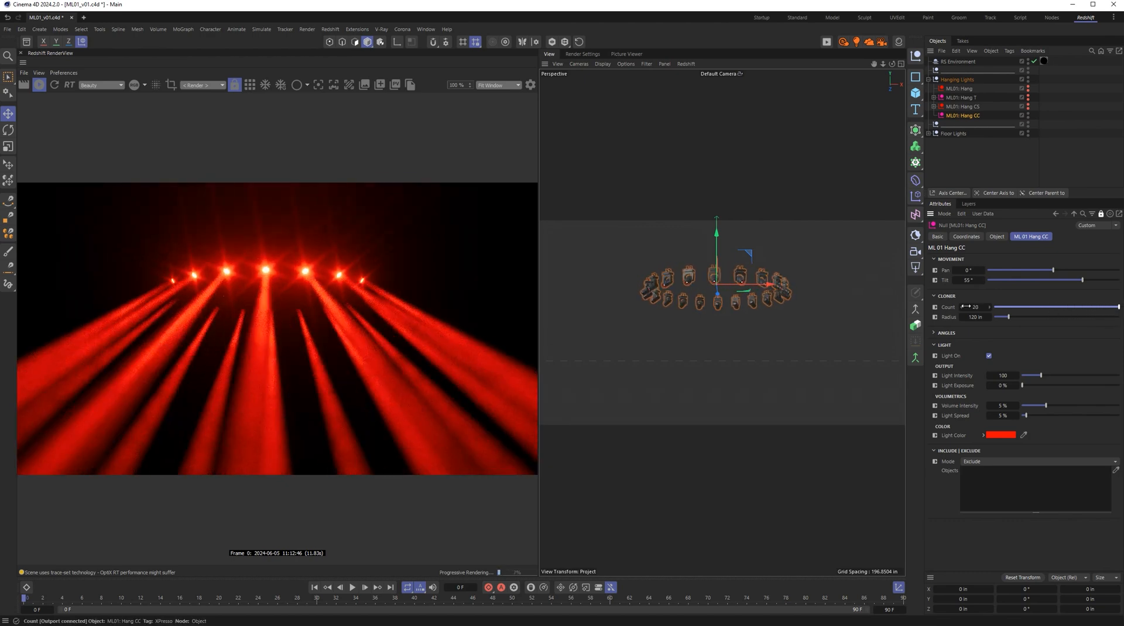
pyautogui.moveTo(965, 307)
pyautogui.mouseDown()
pyautogui.moveTo(1010, 306)
pyautogui.moveTo(971, 307)
pyautogui.mouseUp()
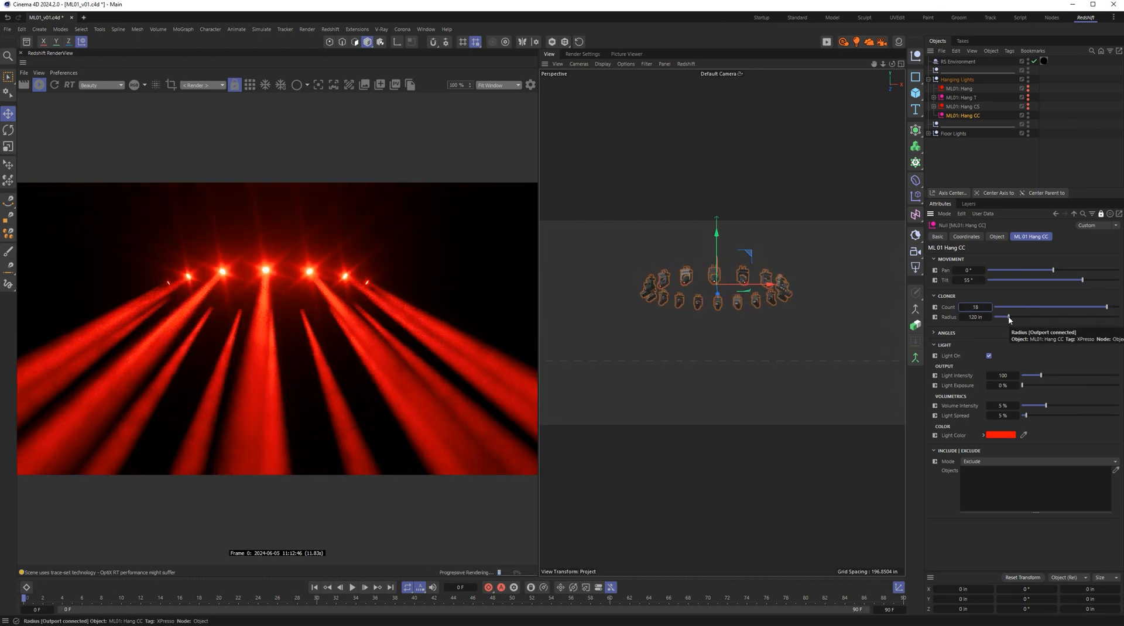
pyautogui.moveTo(1010, 317)
pyautogui.mouseDown()
pyautogui.moveTo(1032, 321)
pyautogui.moveTo(1004, 322)
pyautogui.moveTo(1013, 319)
pyautogui.mouseUp()
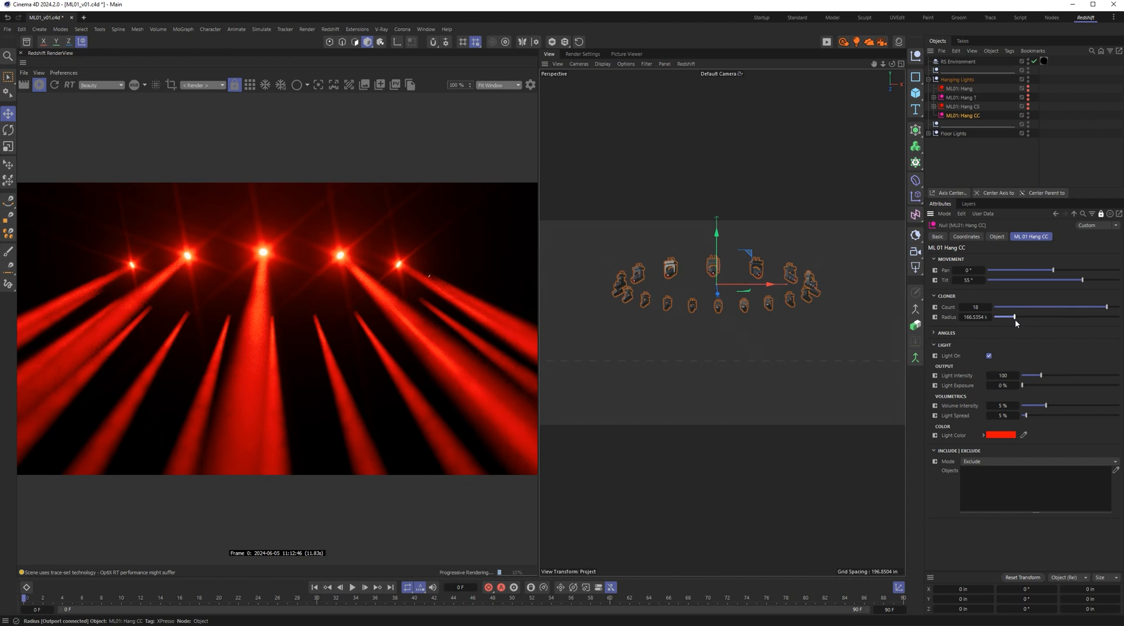
# Step: Try the circular cloner's arc with a start angle of about 206° and a reduced end angle, and restore the full circle
pyautogui.click(935, 333)
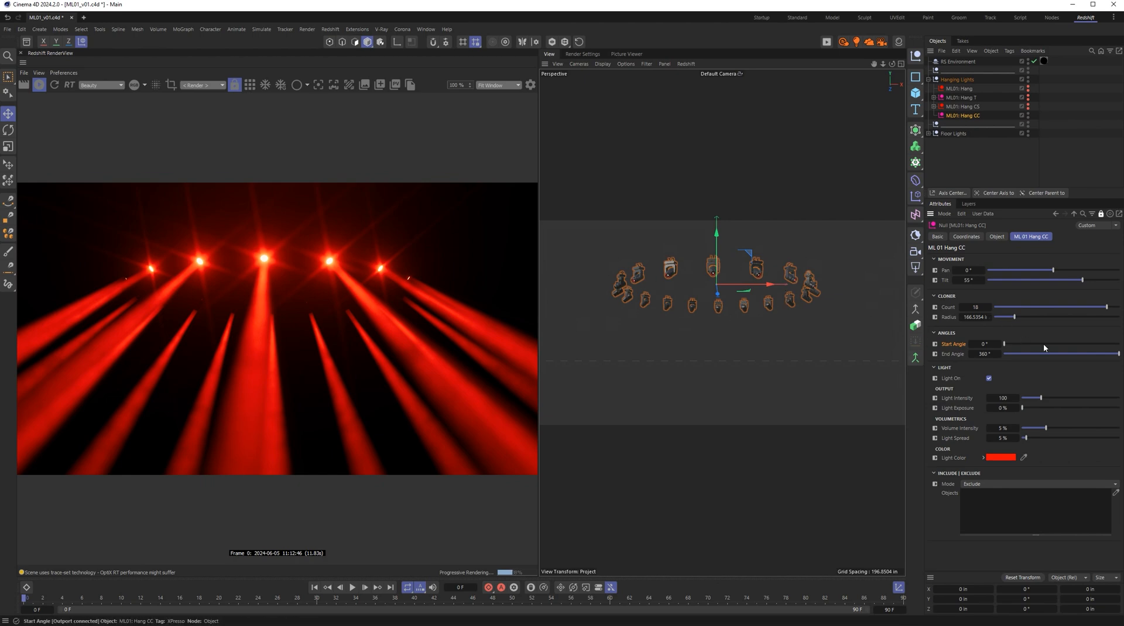
pyautogui.moveTo(1007, 345); pyautogui.dragTo(1070, 350)
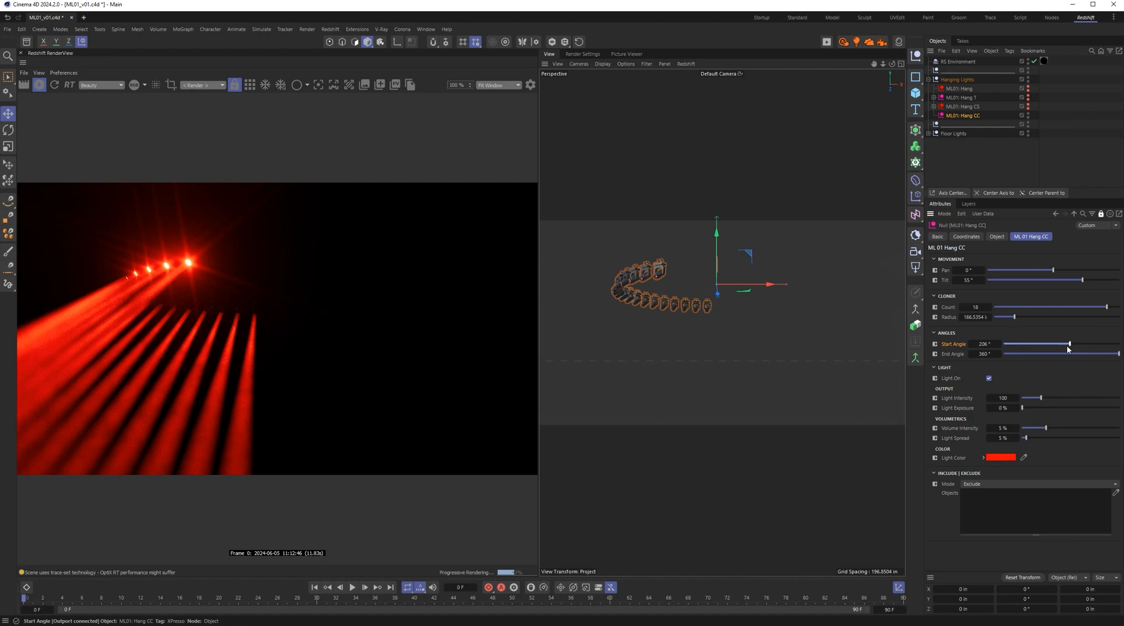
pyautogui.hotkey('ctrl', 'z')
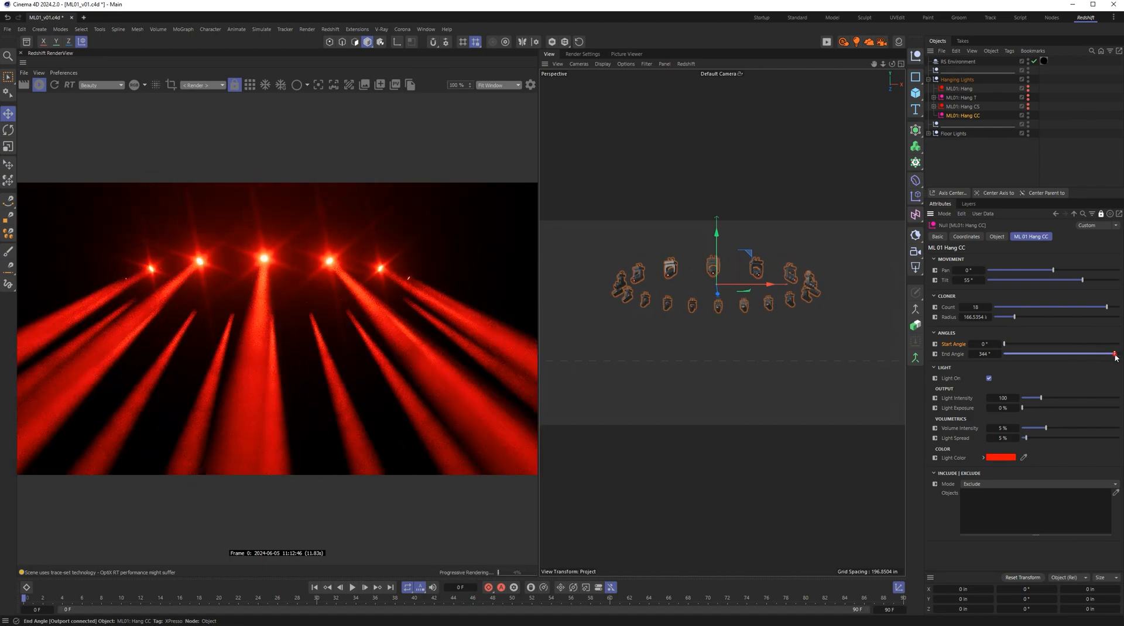
pyautogui.moveTo(1115, 355)
pyautogui.mouseDown()
pyautogui.moveTo(1055, 357)
pyautogui.moveTo(1115, 354)
pyautogui.mouseUp()
pyautogui.click(935, 333)
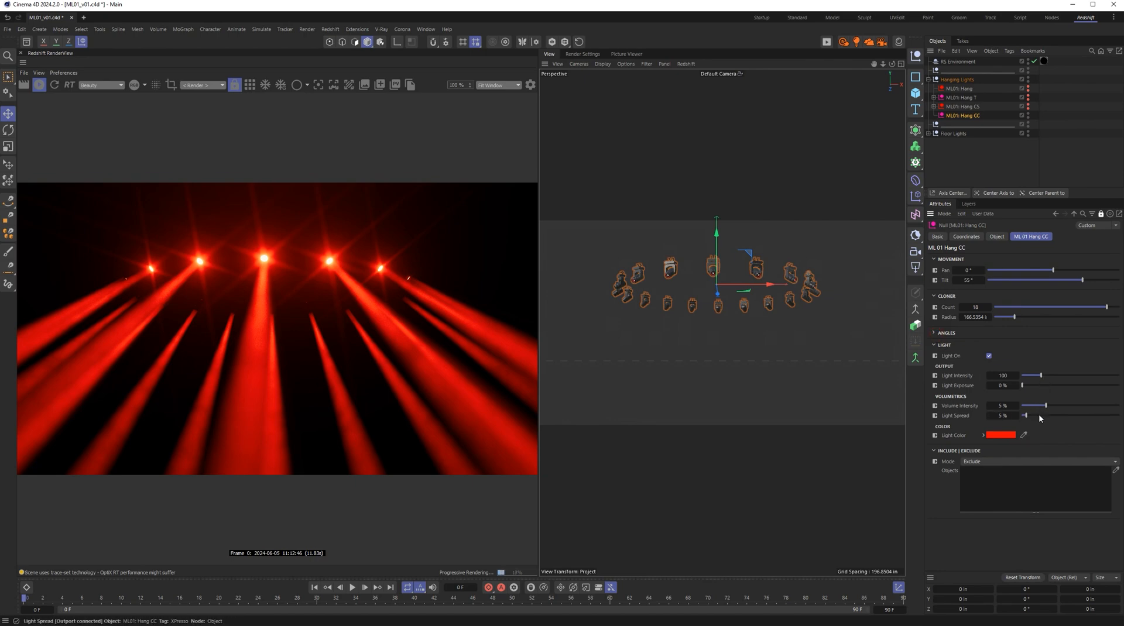
# Step: Widen the ML01 Hang CC beams by raising the light spread to about 16%
pyautogui.moveTo(1025, 415)
pyautogui.mouseDown()
pyautogui.moveTo(1043, 417)
pyautogui.moveTo(1025, 419)
pyautogui.mouseUp()
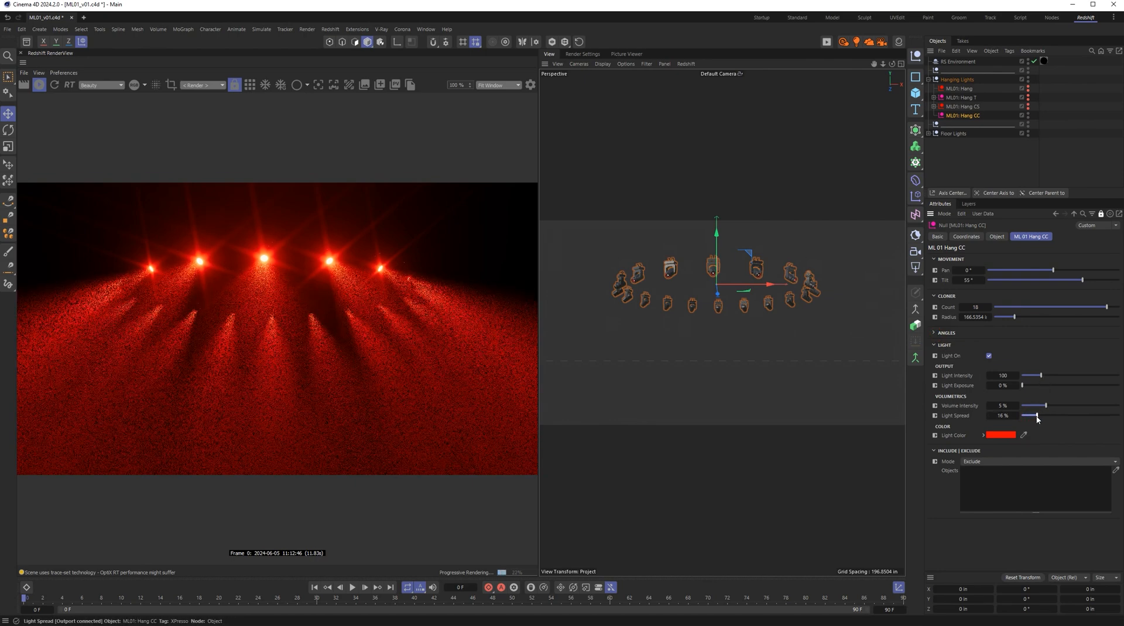